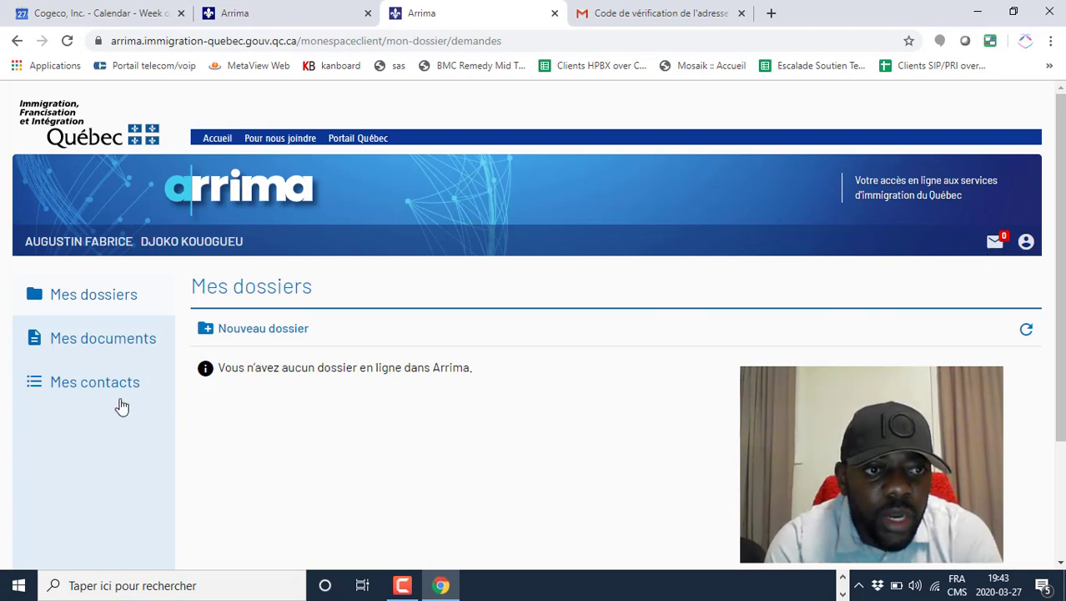
View the Mes contacts section and the account options, and return to Mes dossiers
left_click(69, 391)
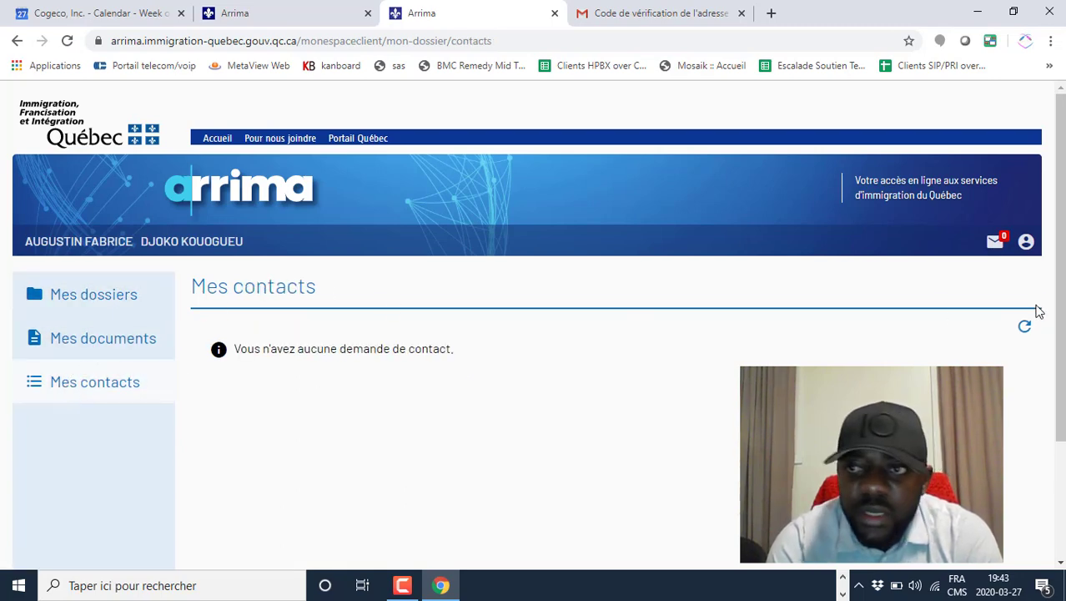
left_click(1027, 245)
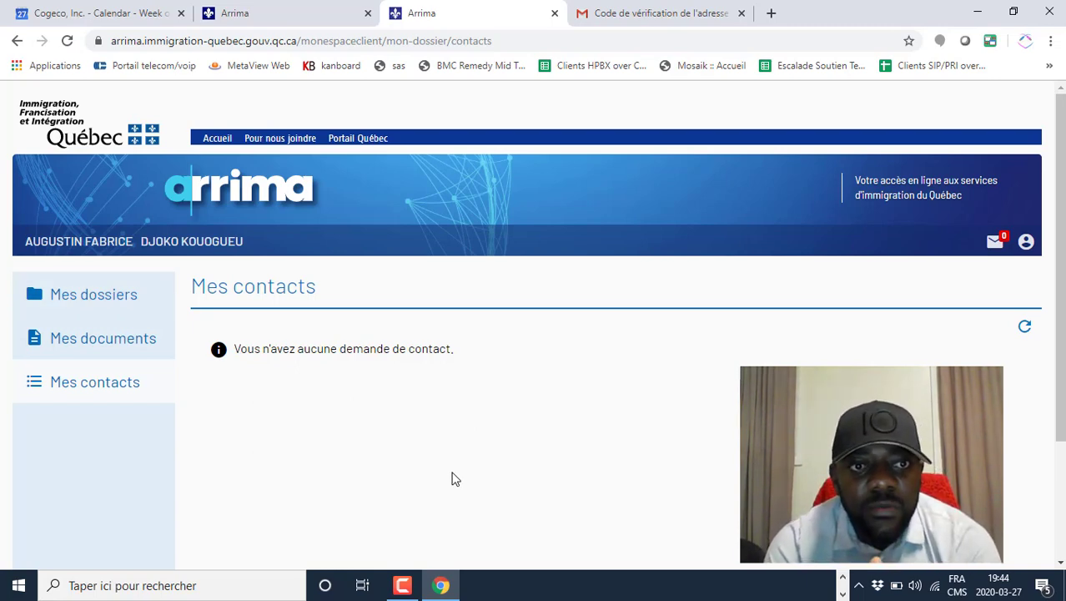
left_click(107, 300)
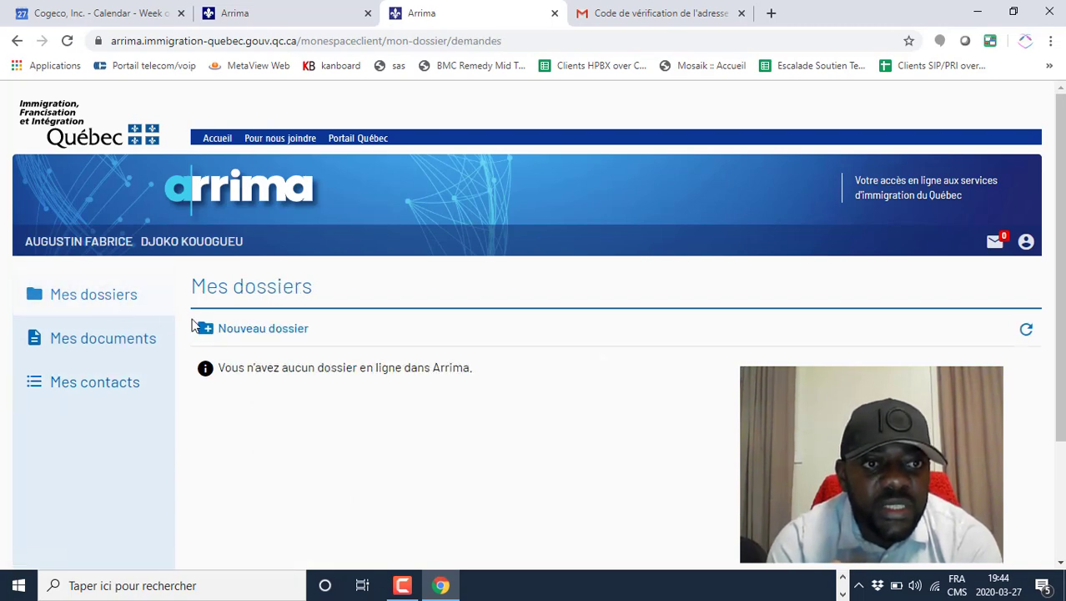
Create a new dossier of the type Déclaration d'intérêt
left_click(266, 335)
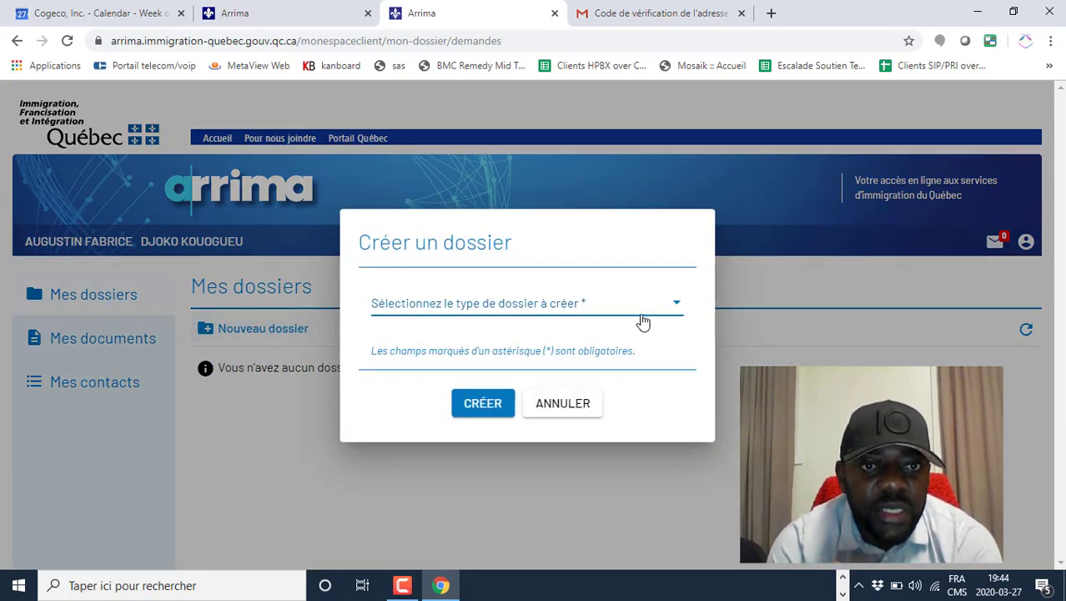
left_click(675, 307)
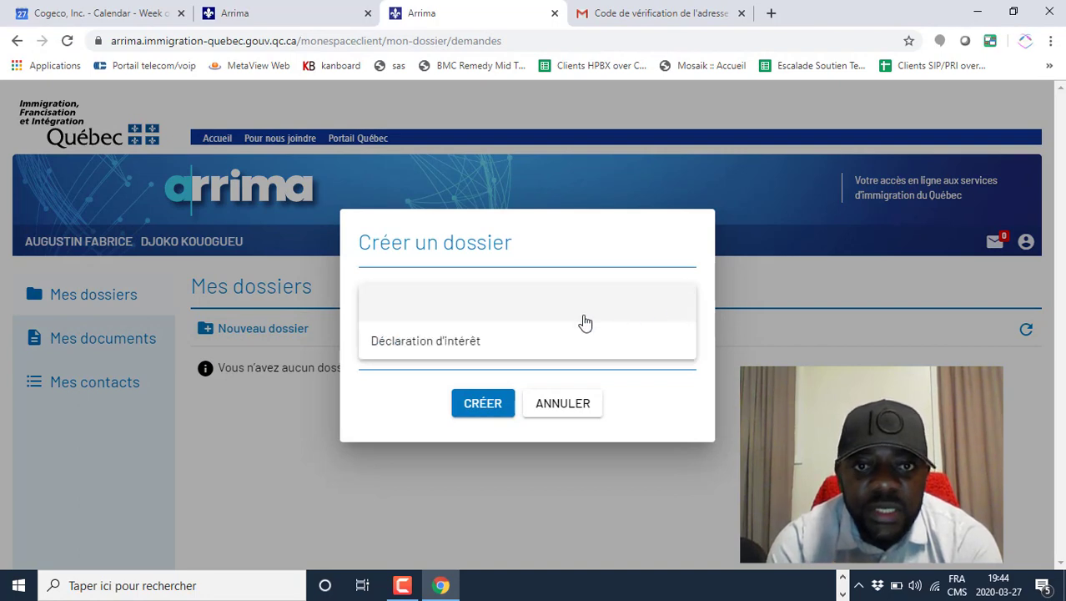
left_click(484, 350)
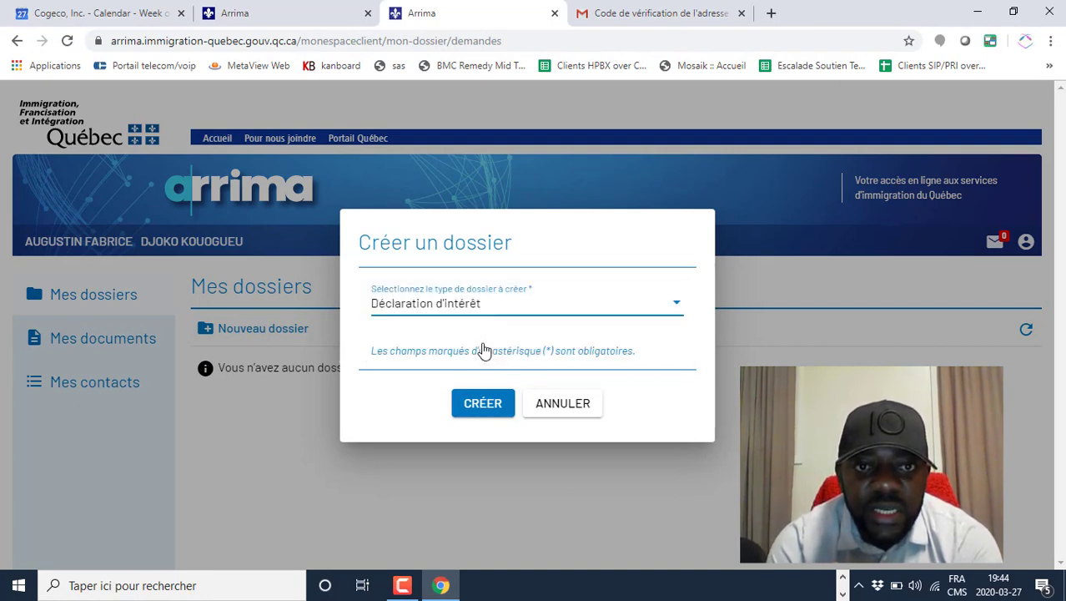
left_click(488, 406)
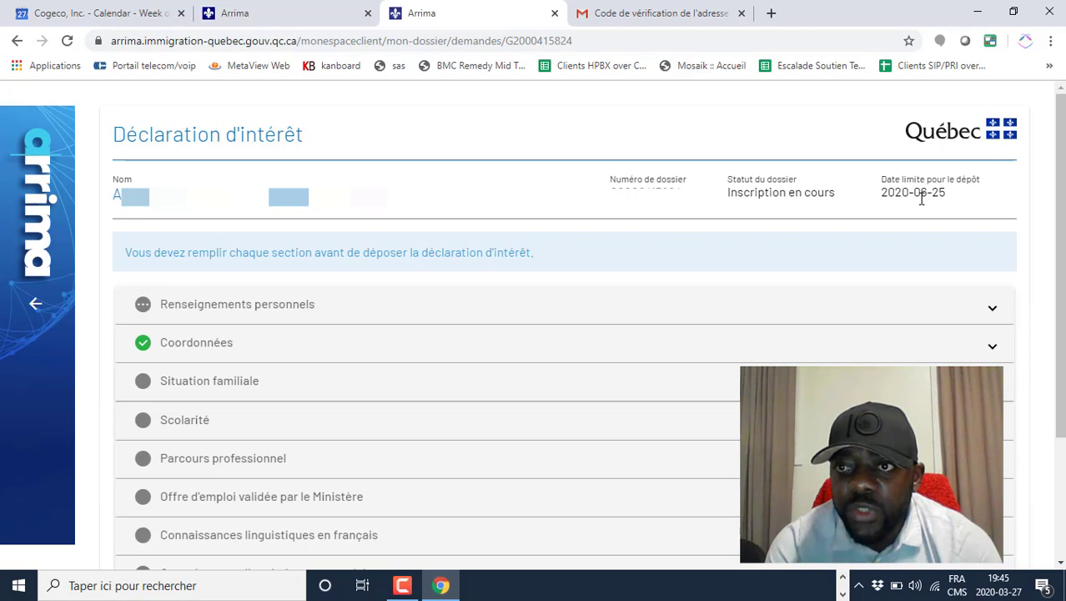
In the Situation familiale section, set the marital status to Célibataire and answer Oui for children accompanying the immigration project
left_click_drag(1061, 248, 1060, 312)
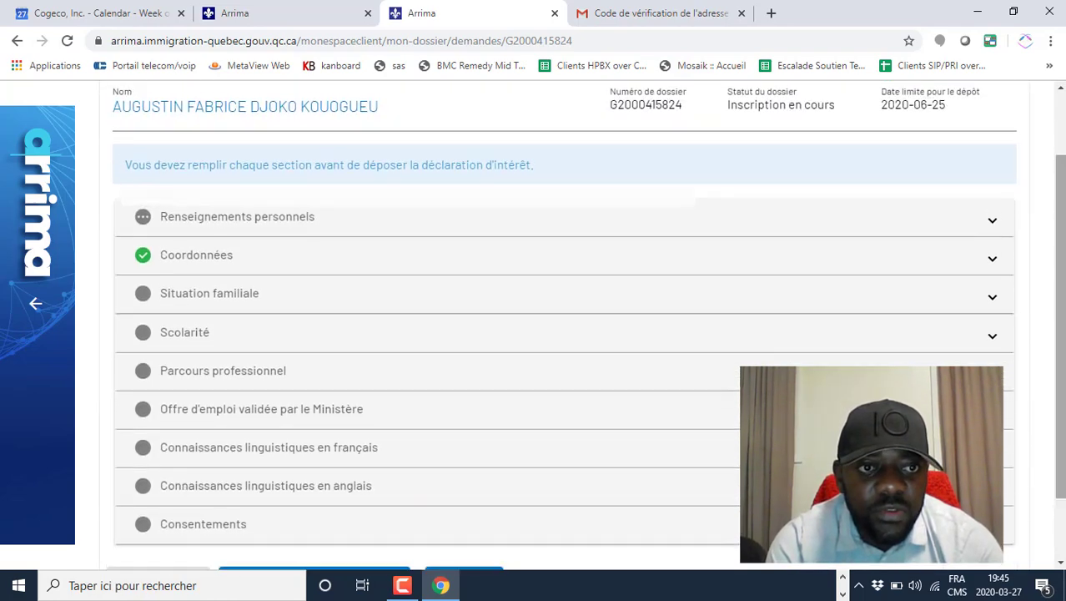
left_click(214, 301)
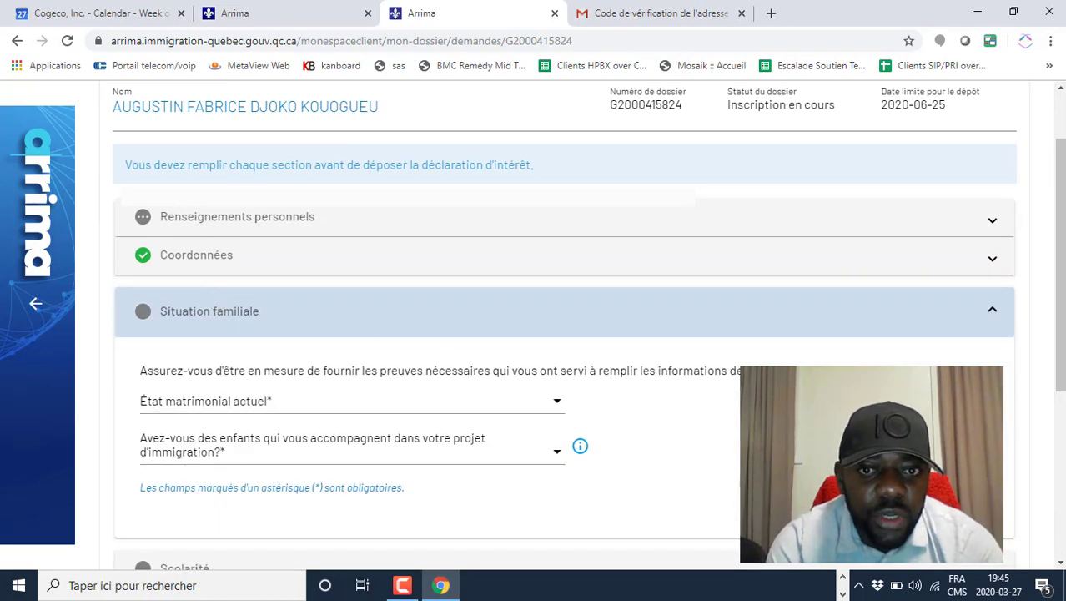
scroll(584, 334, "down", 1)
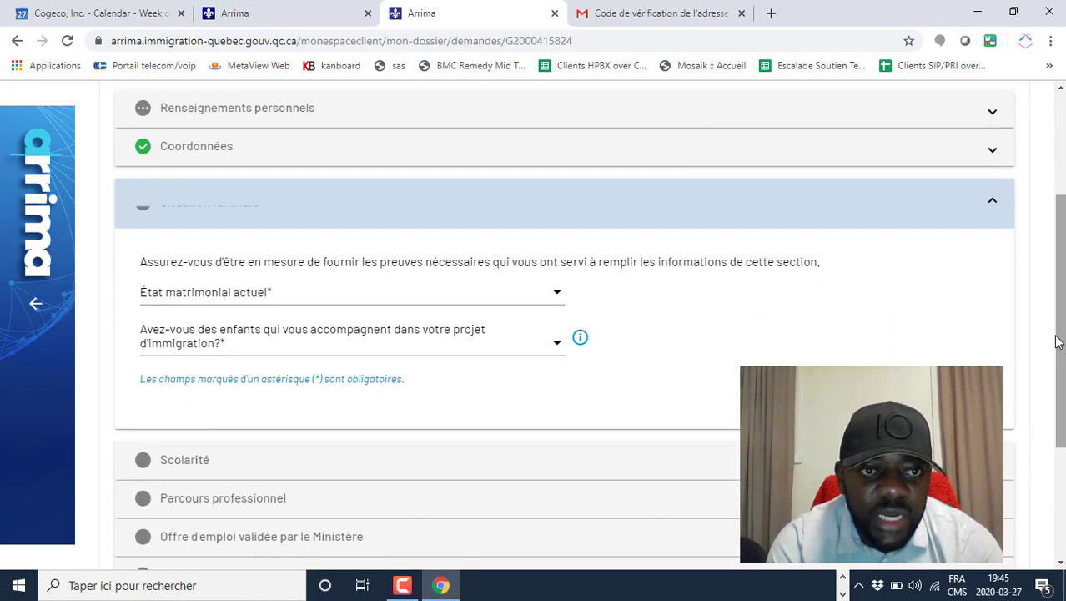
left_click(555, 301)
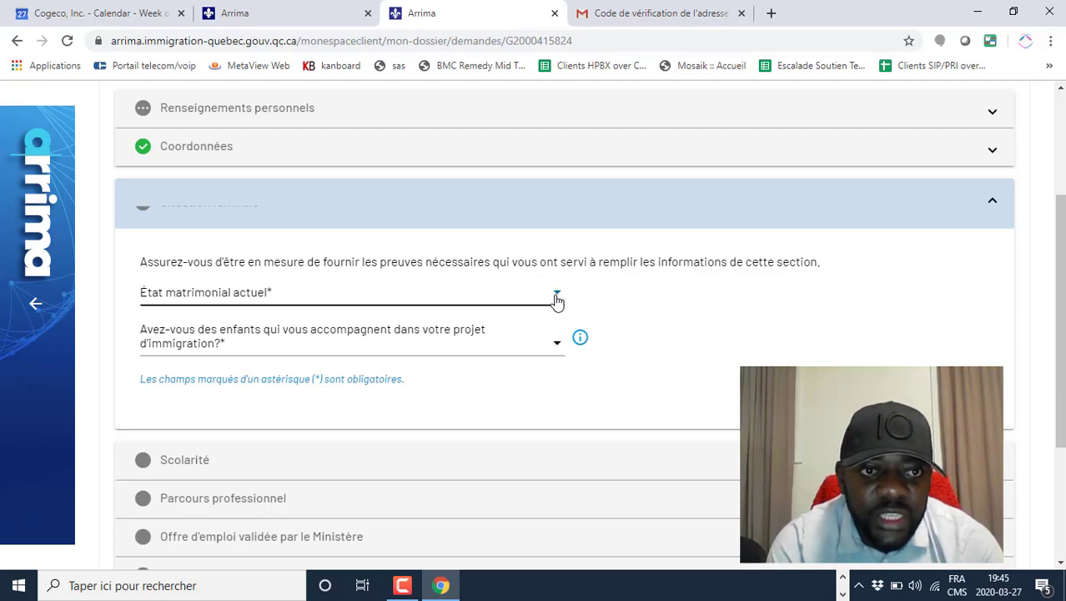
left_click(567, 319)
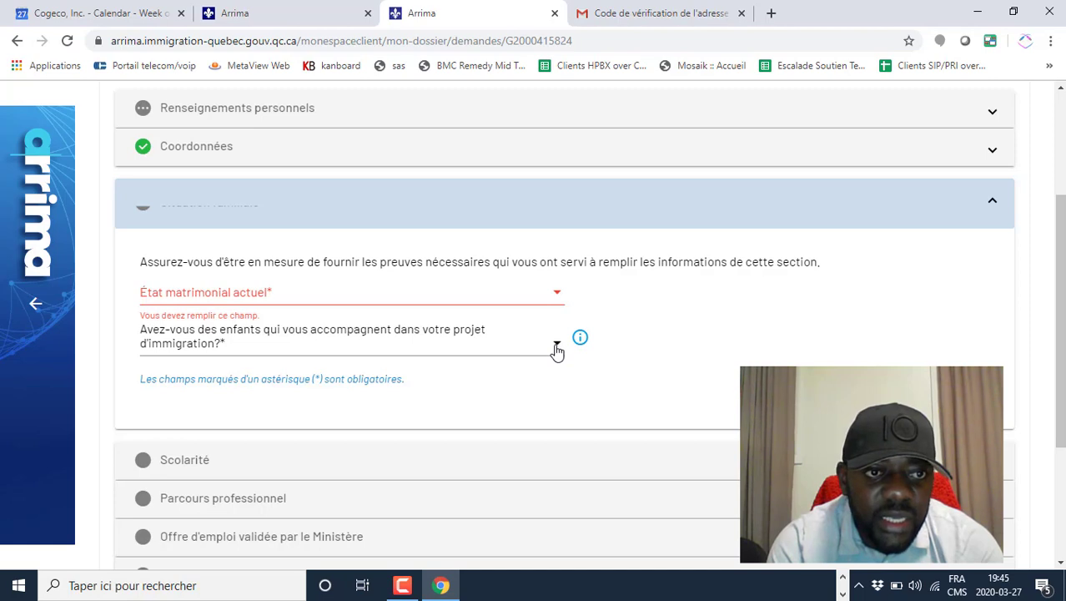
left_click(557, 349)
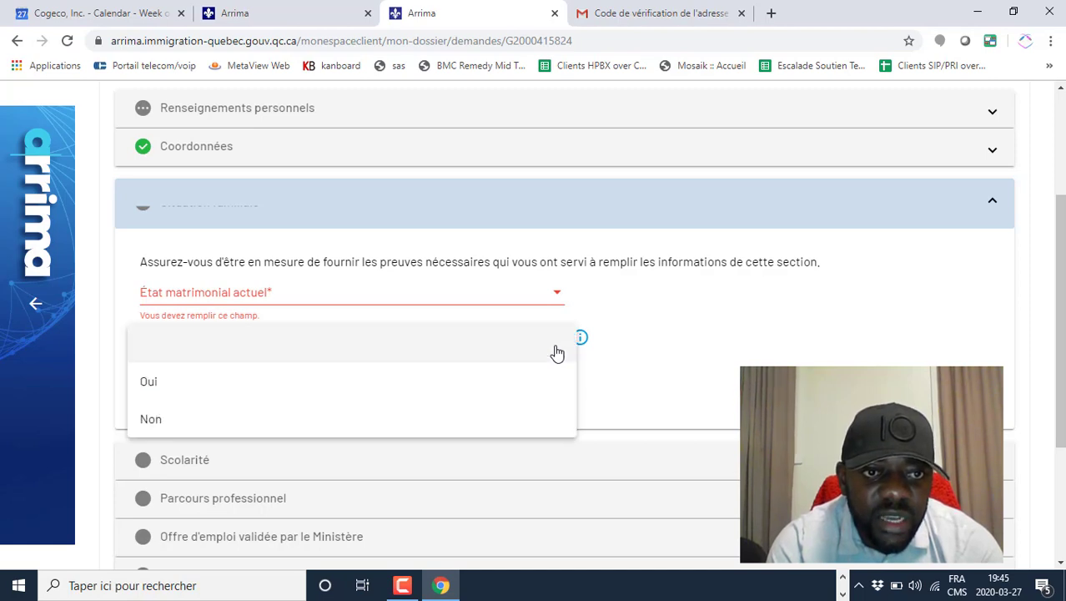
left_click(707, 348)
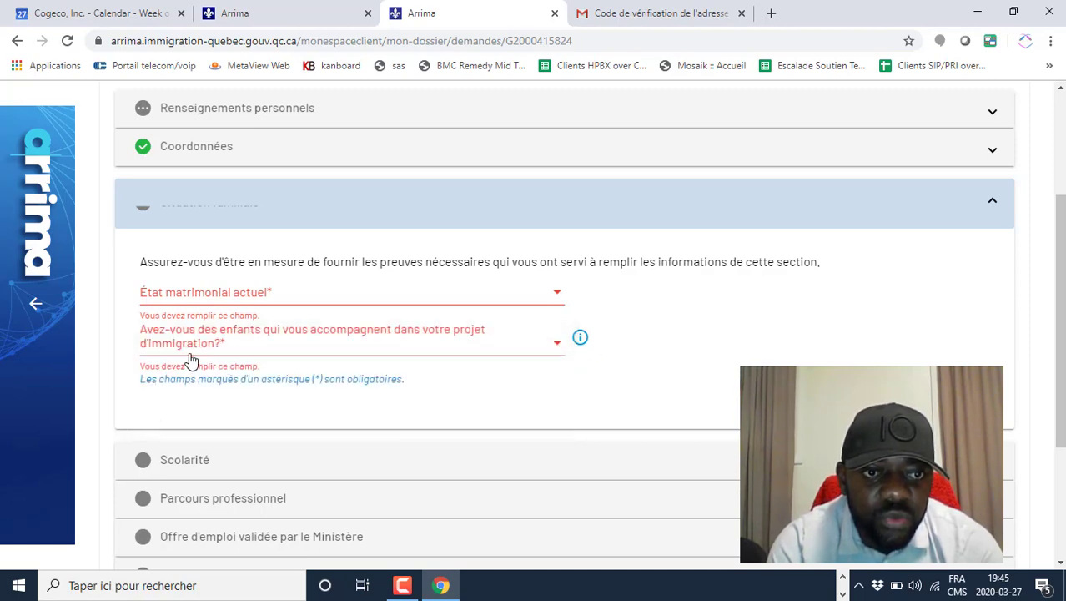
left_click(455, 343)
left_click(554, 299)
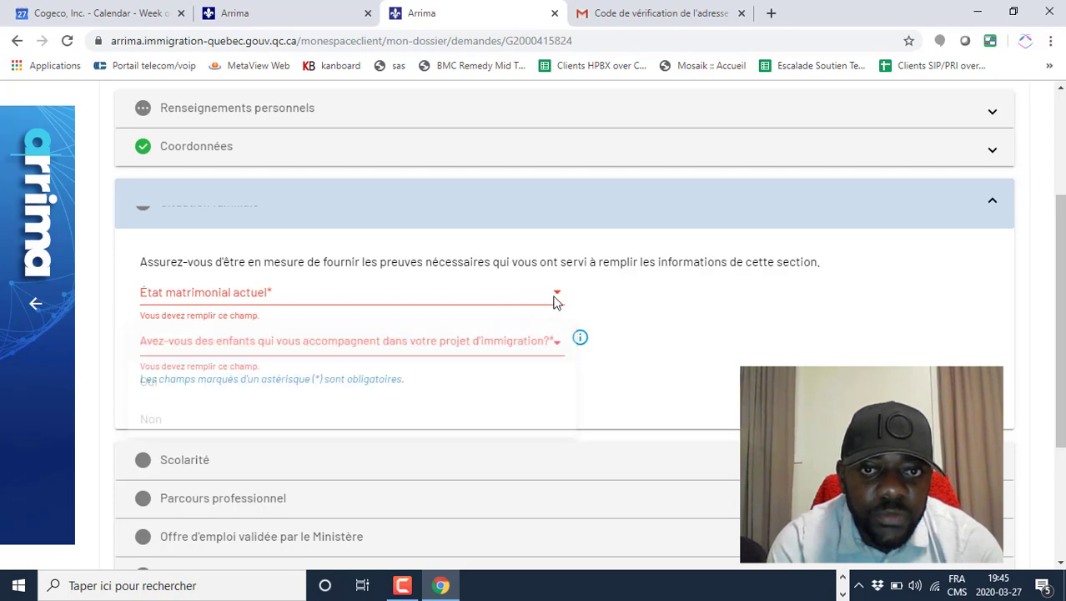
left_click(560, 295)
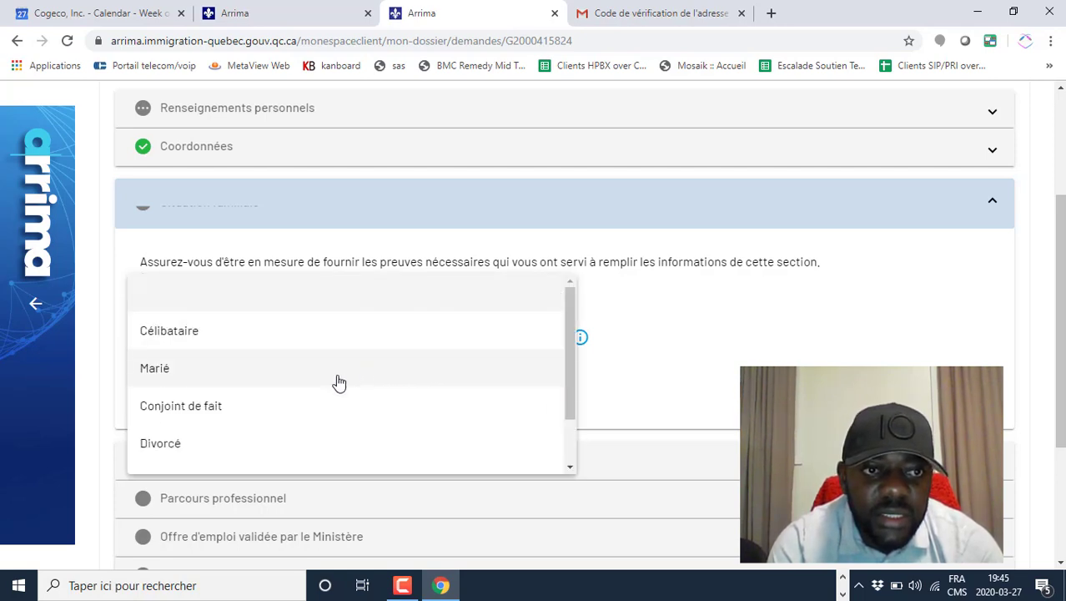
left_click(200, 337)
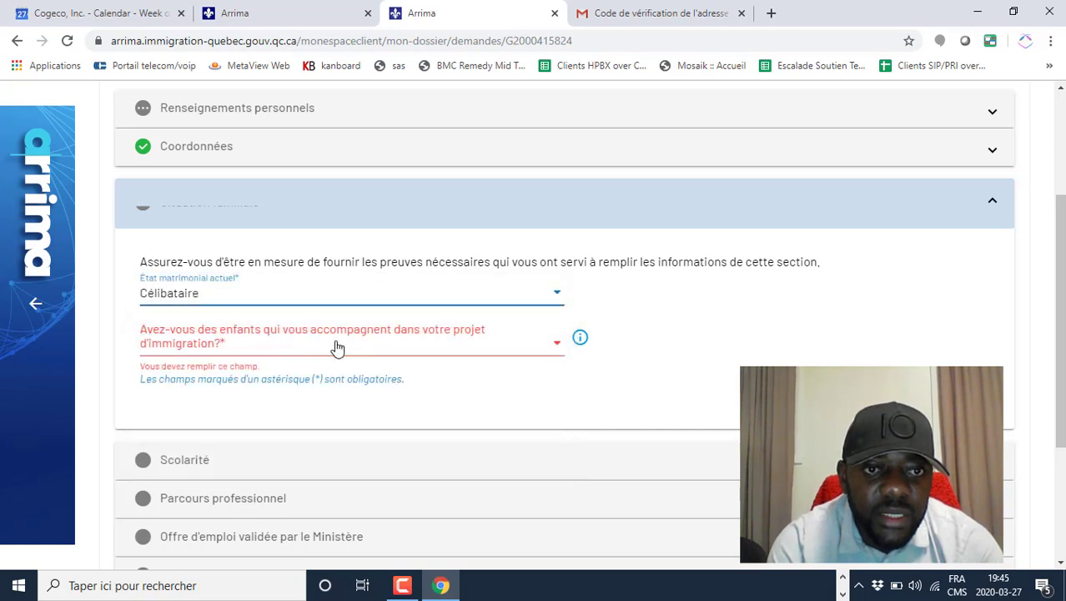
left_click(336, 348)
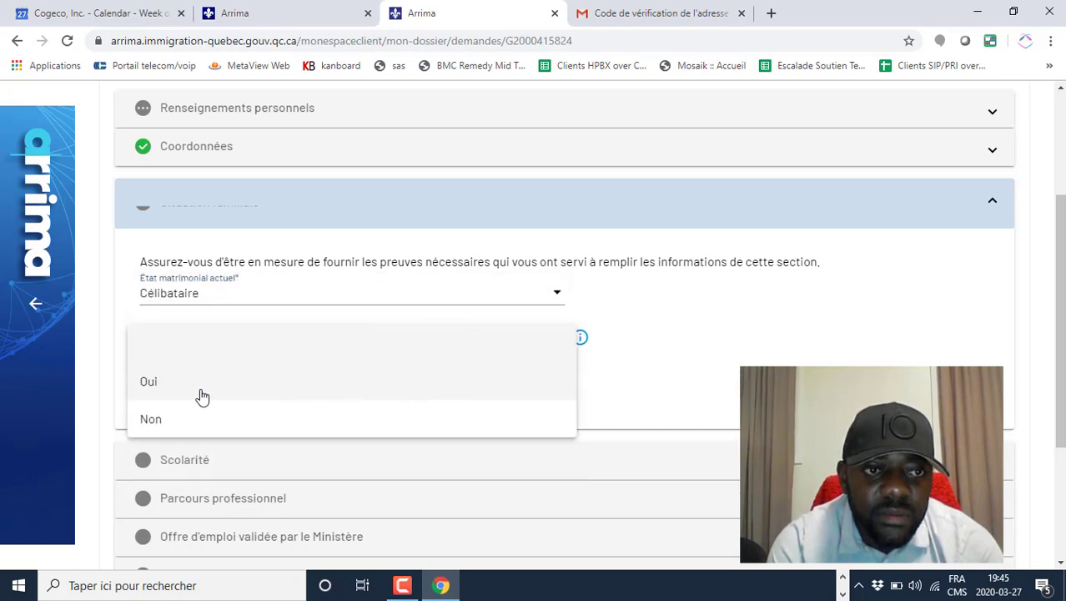
left_click(146, 386)
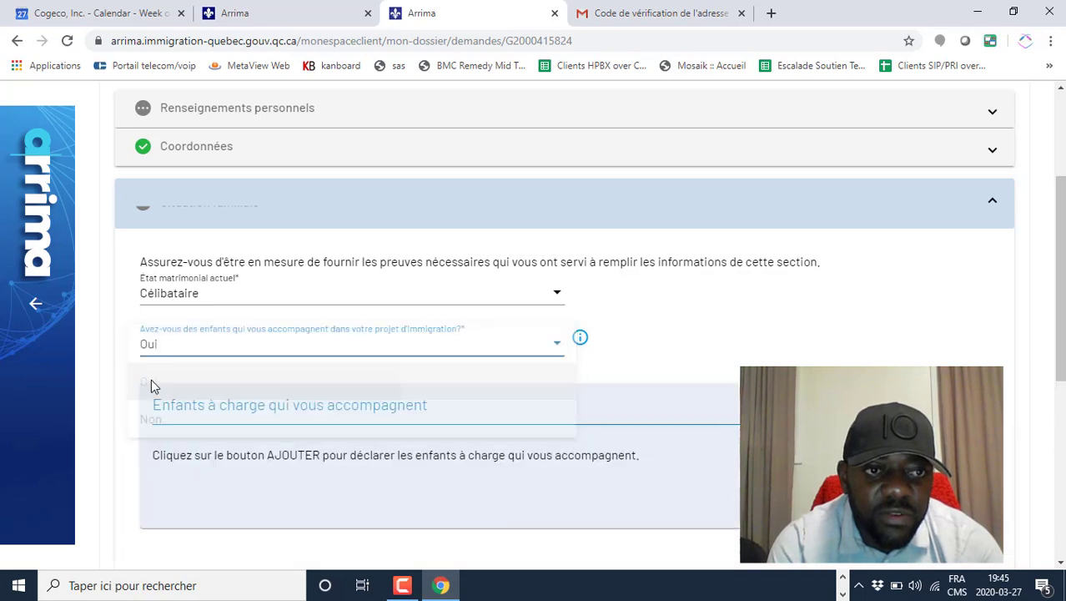
Examine the personal information form for adding an accompanying dependent child, and cancel it without entering anything
left_click_drag(1059, 342, 1053, 404)
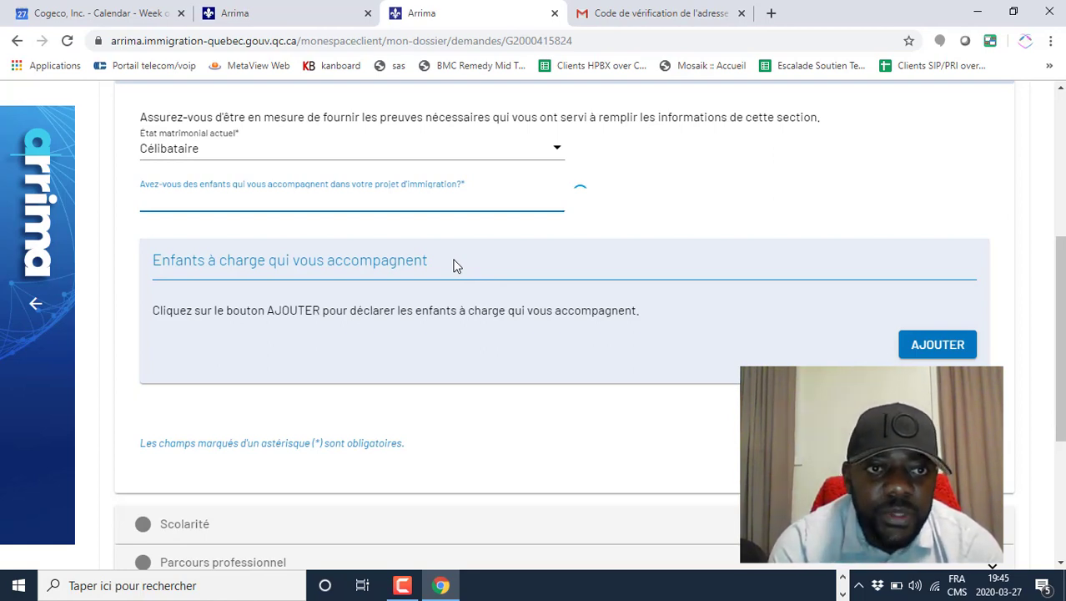
left_click(941, 349)
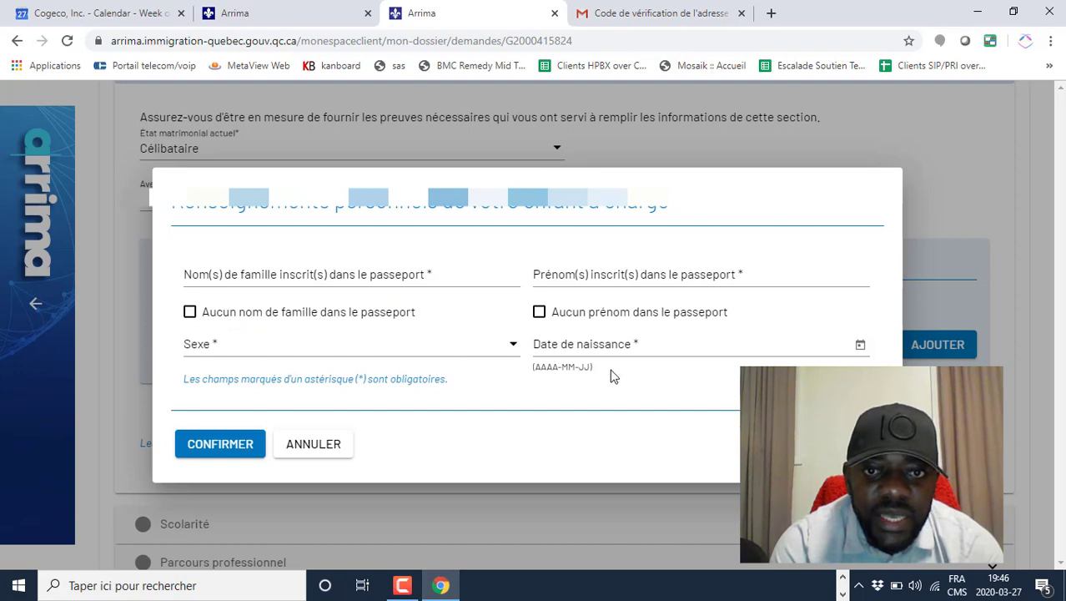
left_click(313, 446)
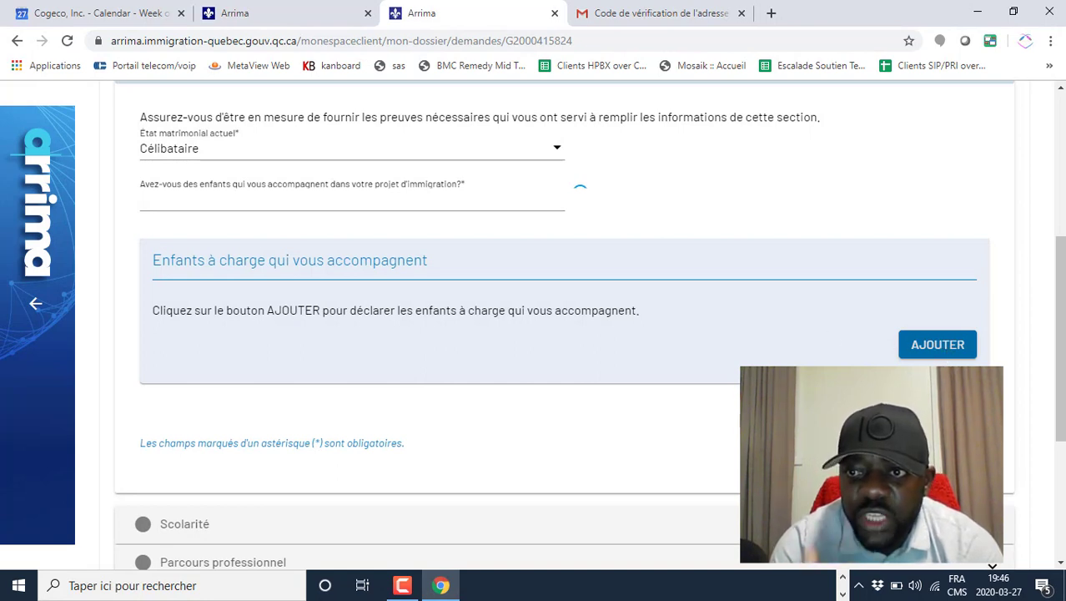
In the Scolarité section, answer Oui for a diploma above primary school and Non for the Évaluation comparative issued after 31 January 2013
scroll(1034, 433, "down", 3)
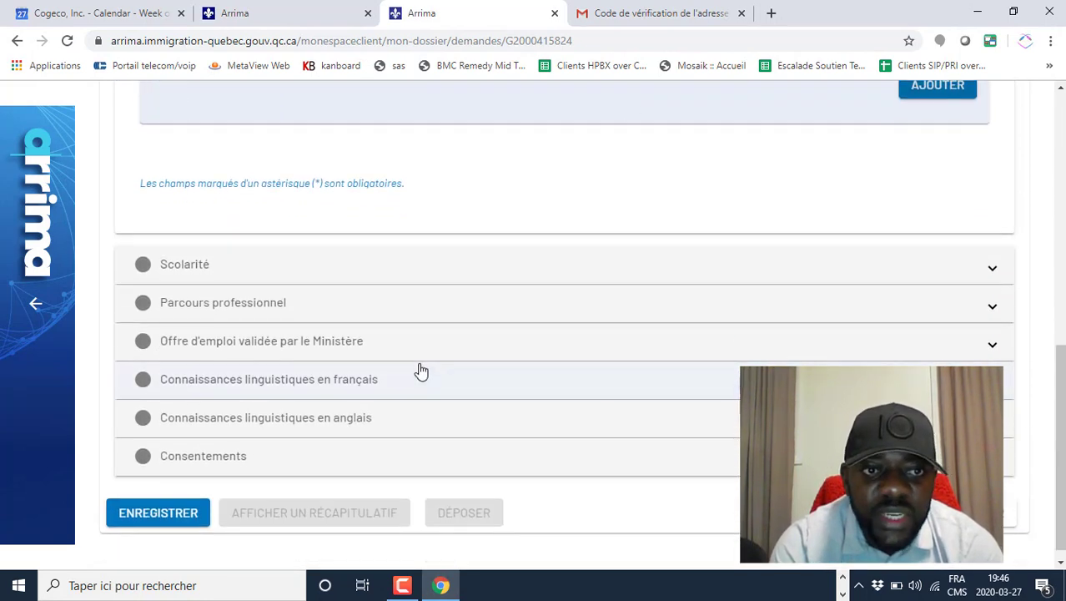
left_click(270, 270)
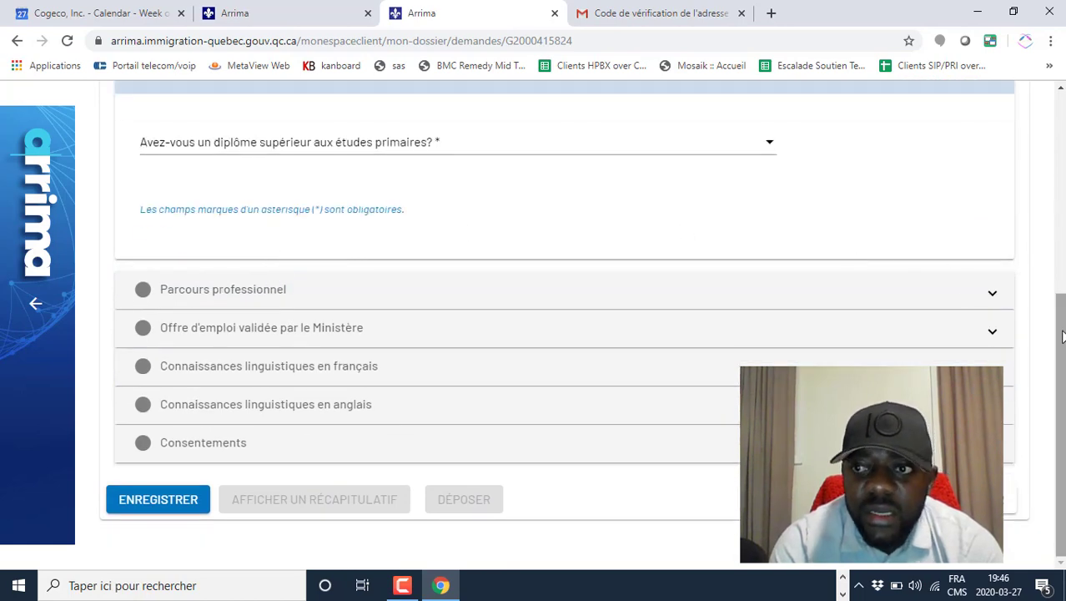
scroll(1057, 334, "up", 2)
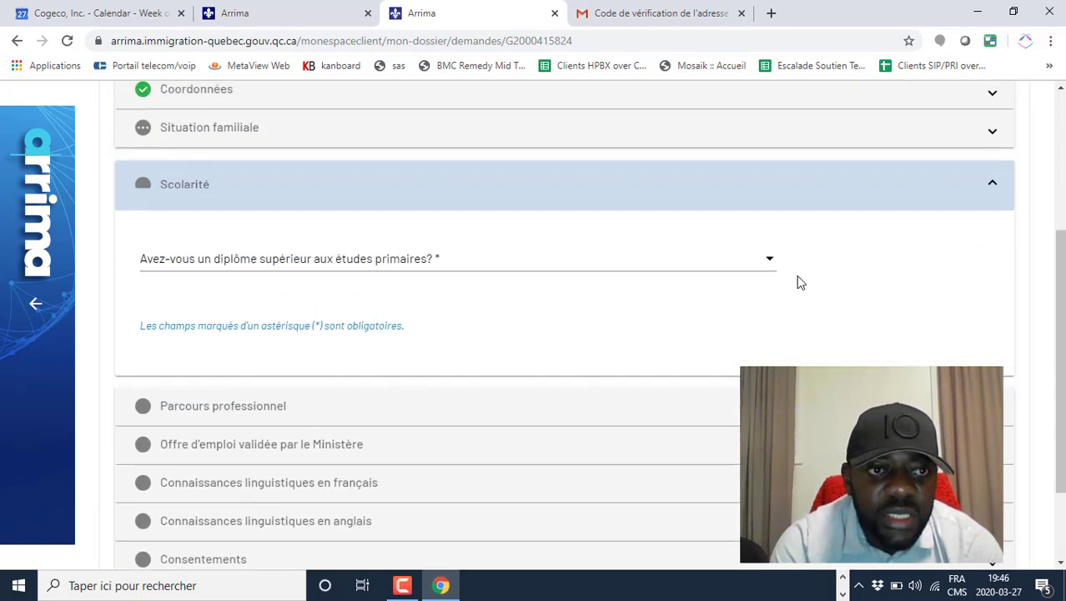
left_click(753, 263)
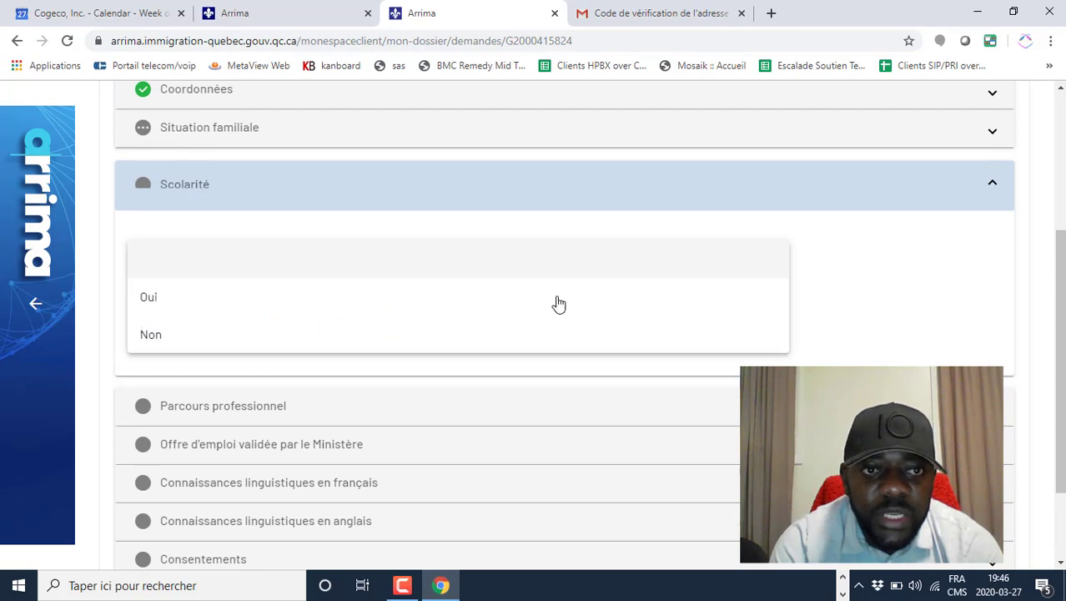
left_click(144, 306)
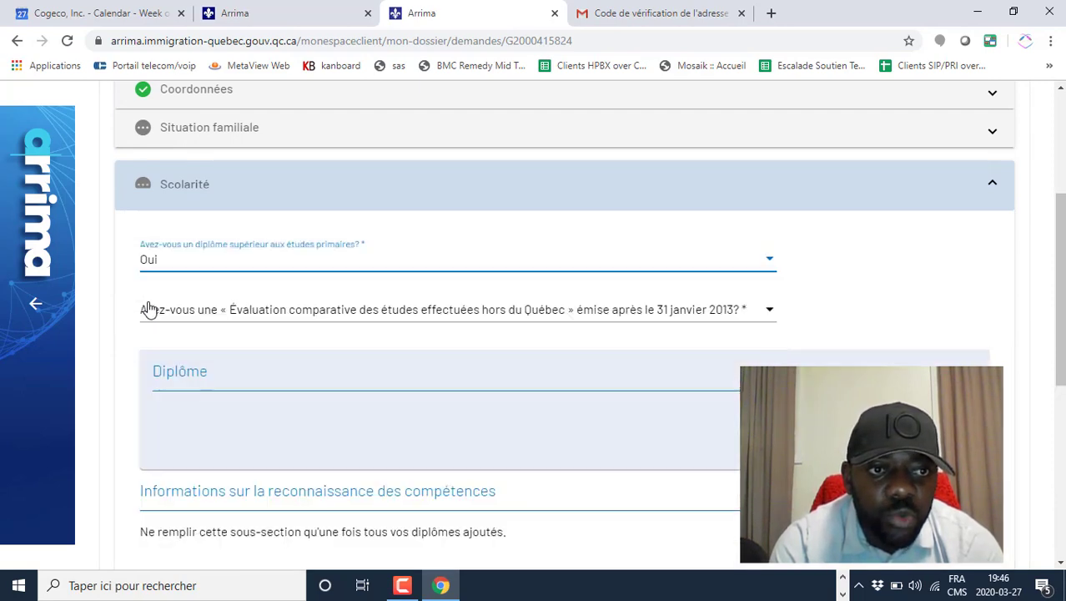
left_click(772, 314)
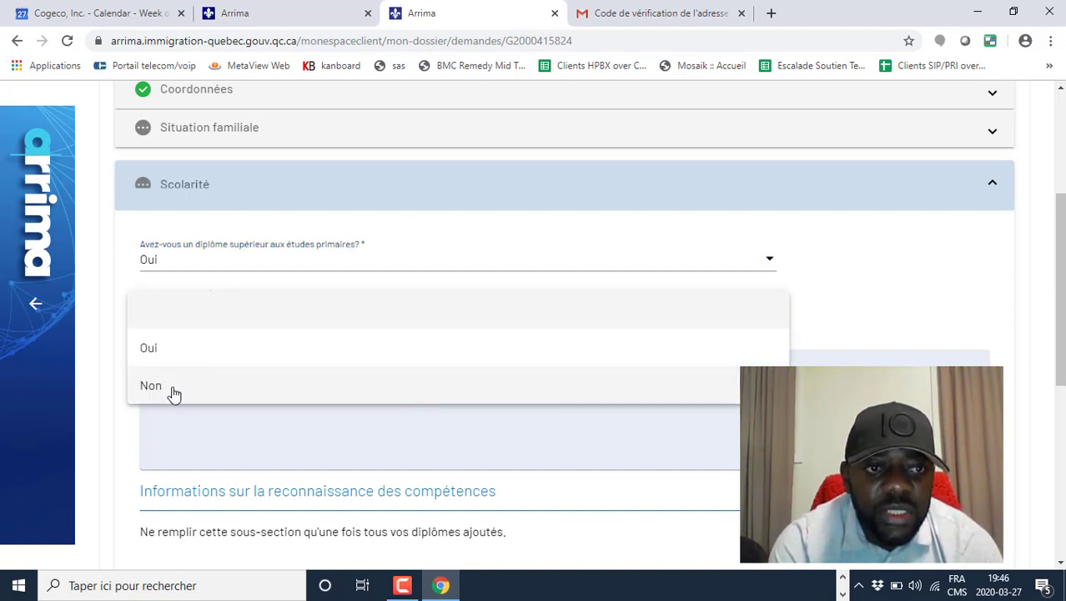
left_click(163, 391)
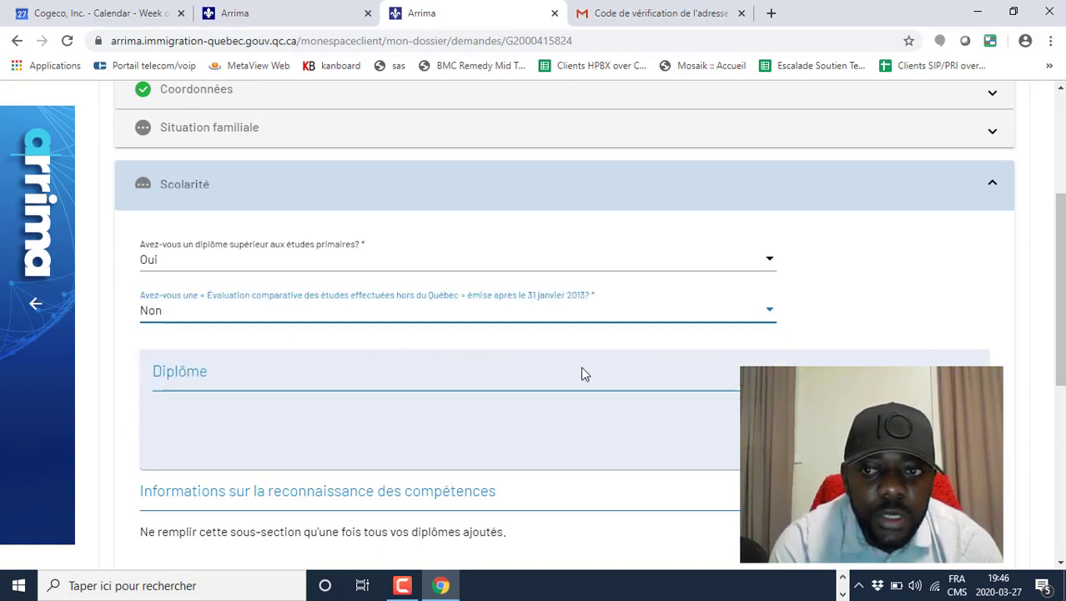
Start adding a diploma in the Scolarité section with Cameroun as the issuing country, and examine the study start and completion date fields
left_click(960, 426)
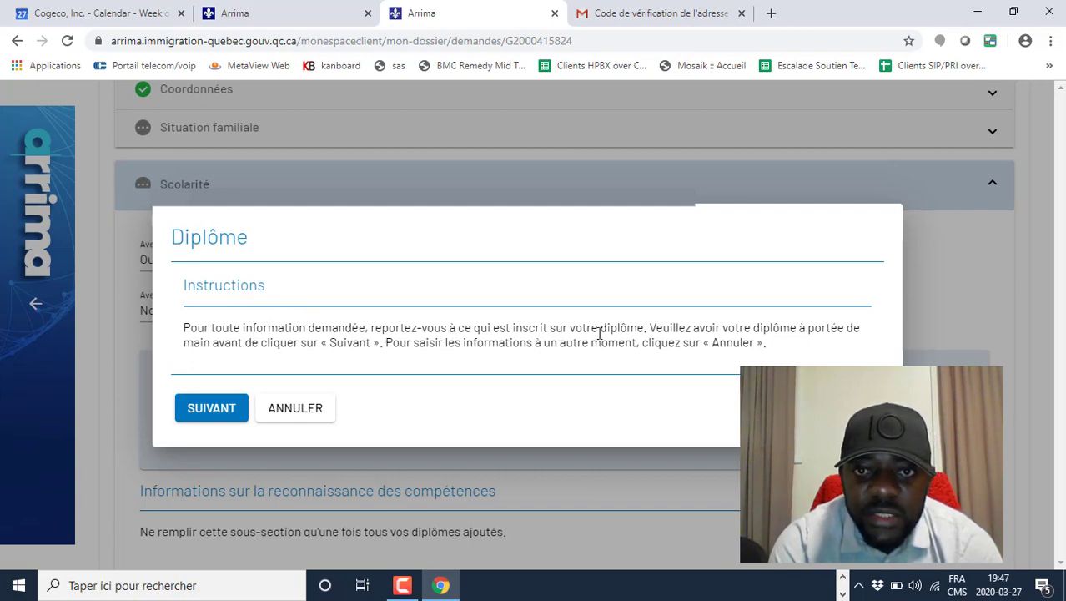
left_click(211, 409)
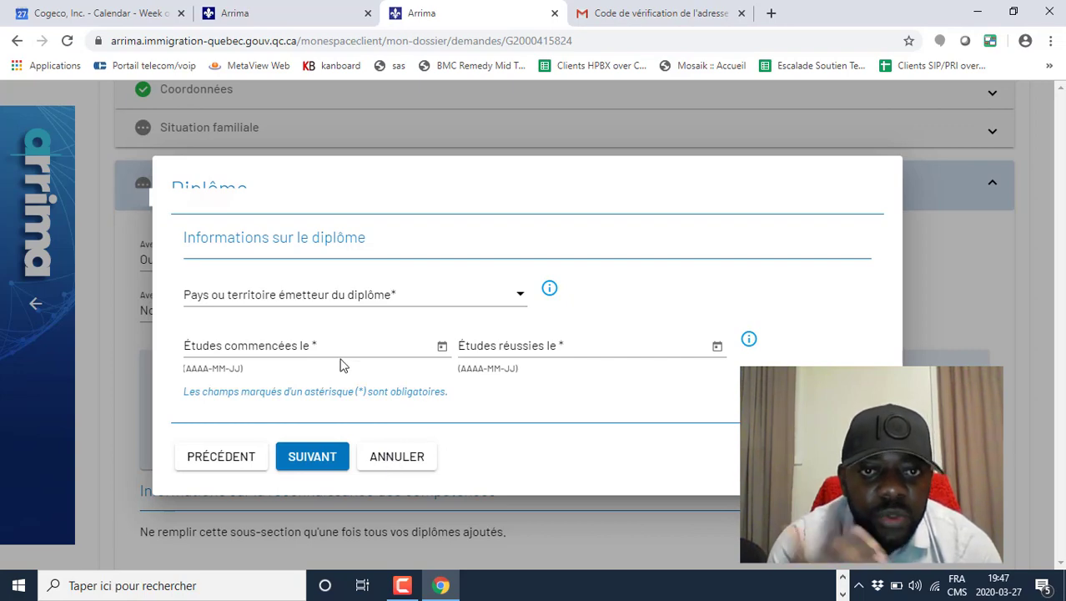
left_click(520, 297)
left_click_drag(533, 294, 532, 317)
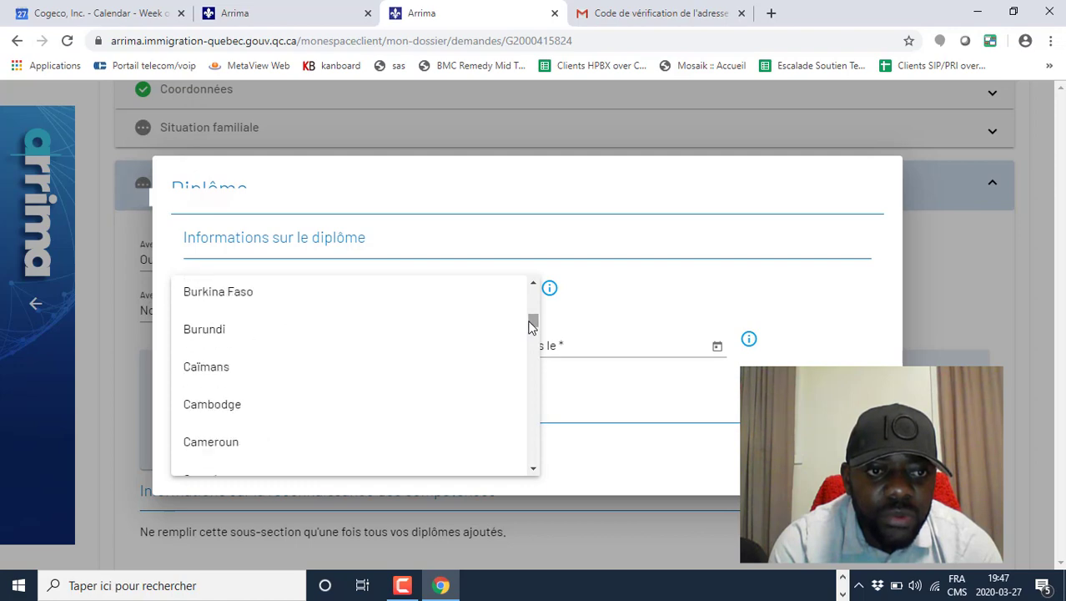
left_click(219, 443)
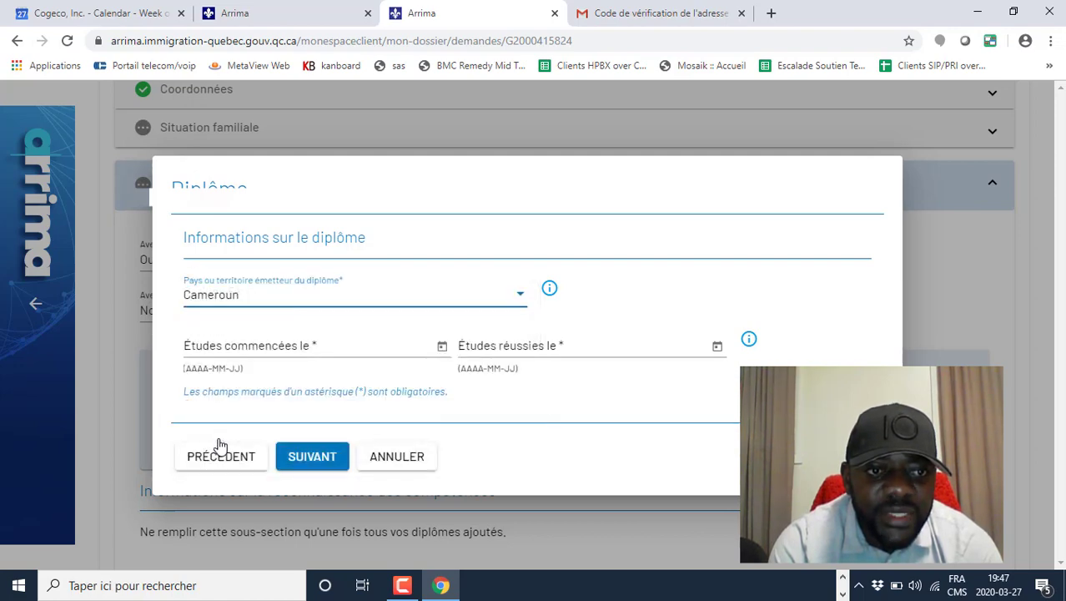
left_click(352, 345)
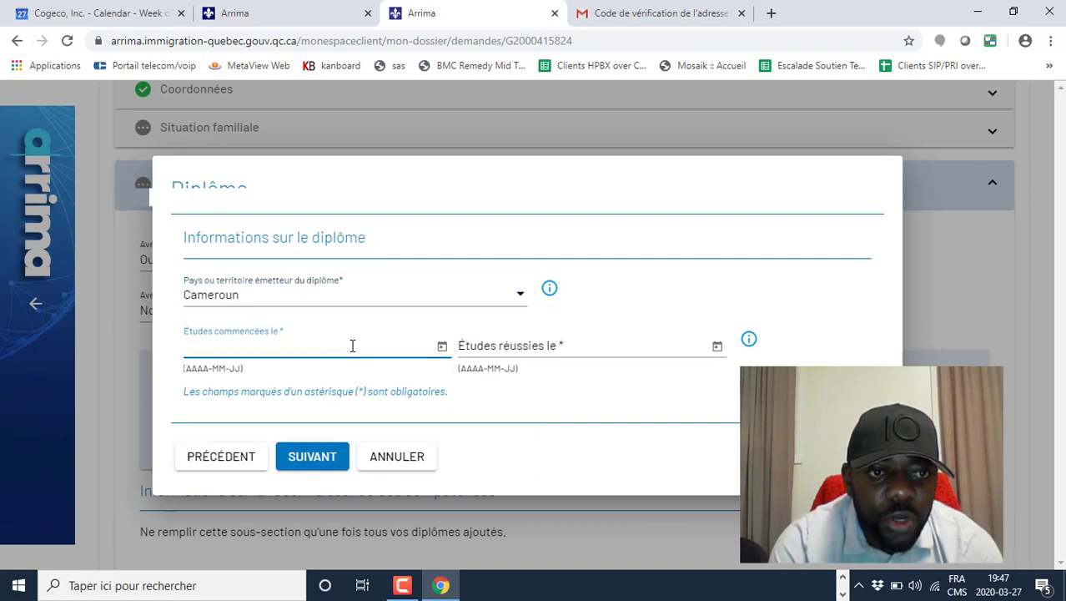
left_click(609, 344)
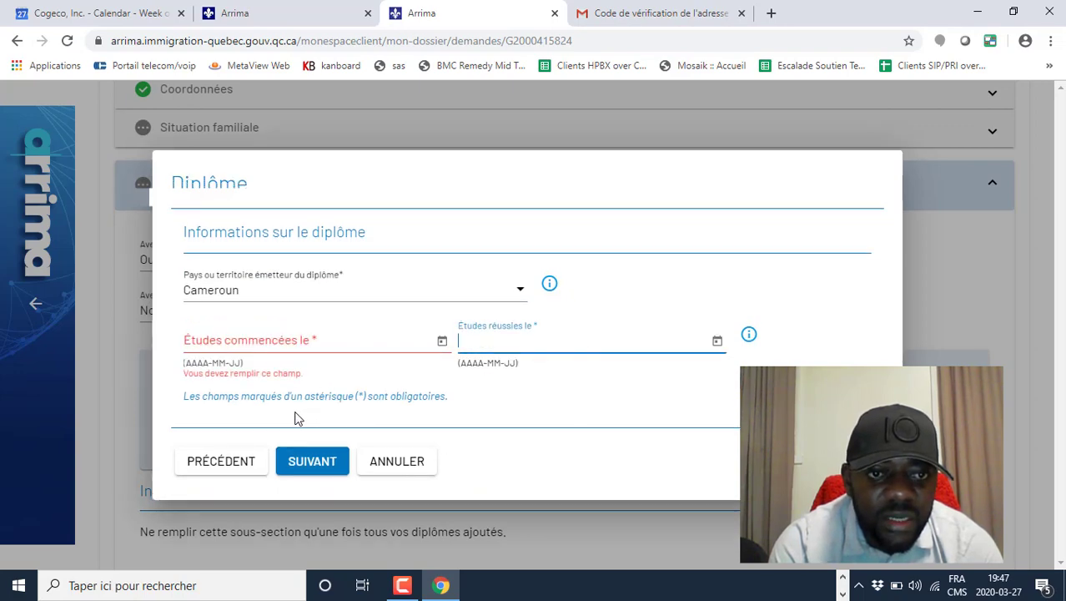
Cancel the diploma entry and quit it without saving the information
left_click(400, 468)
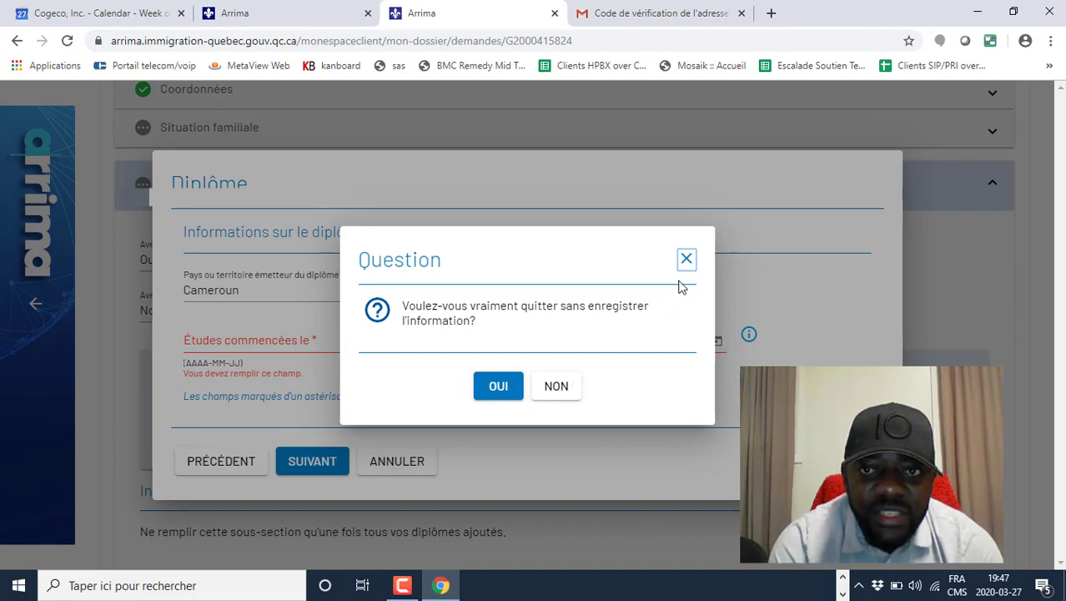
left_click(553, 389)
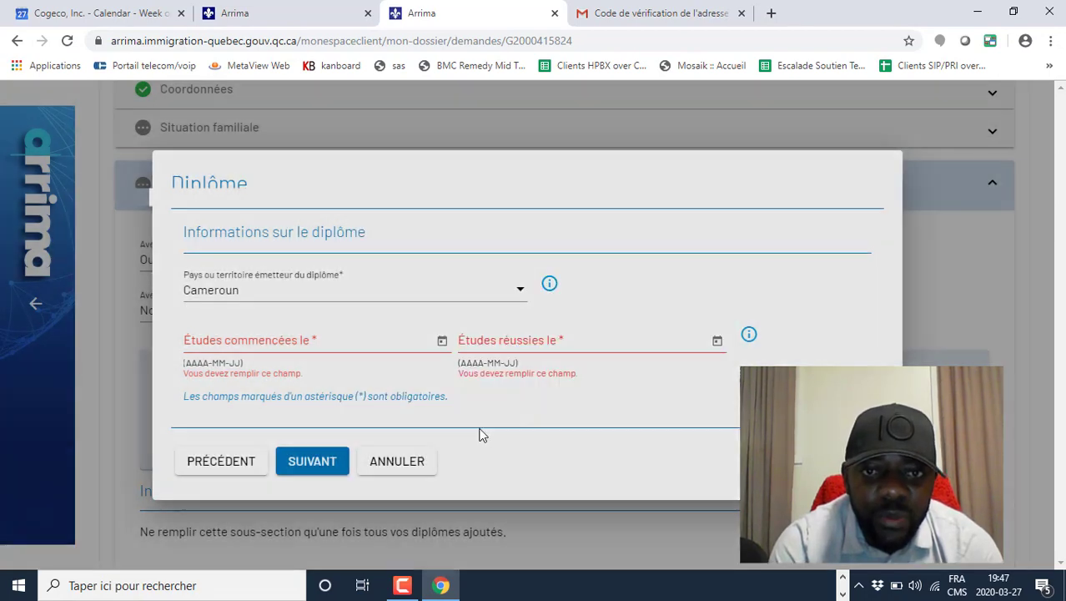
left_click(411, 464)
left_click(557, 387)
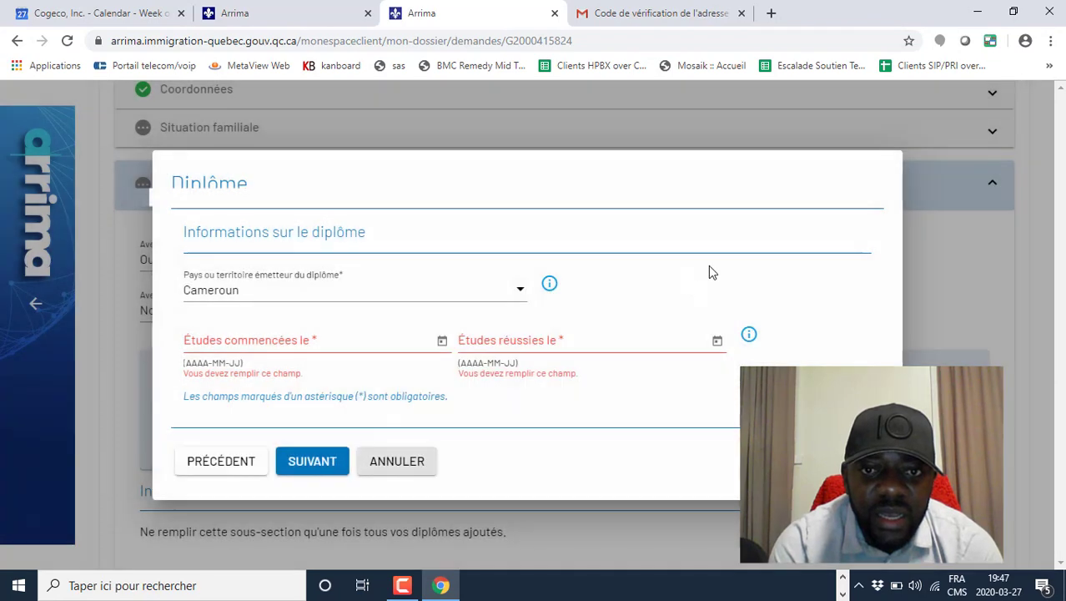
left_click(402, 457)
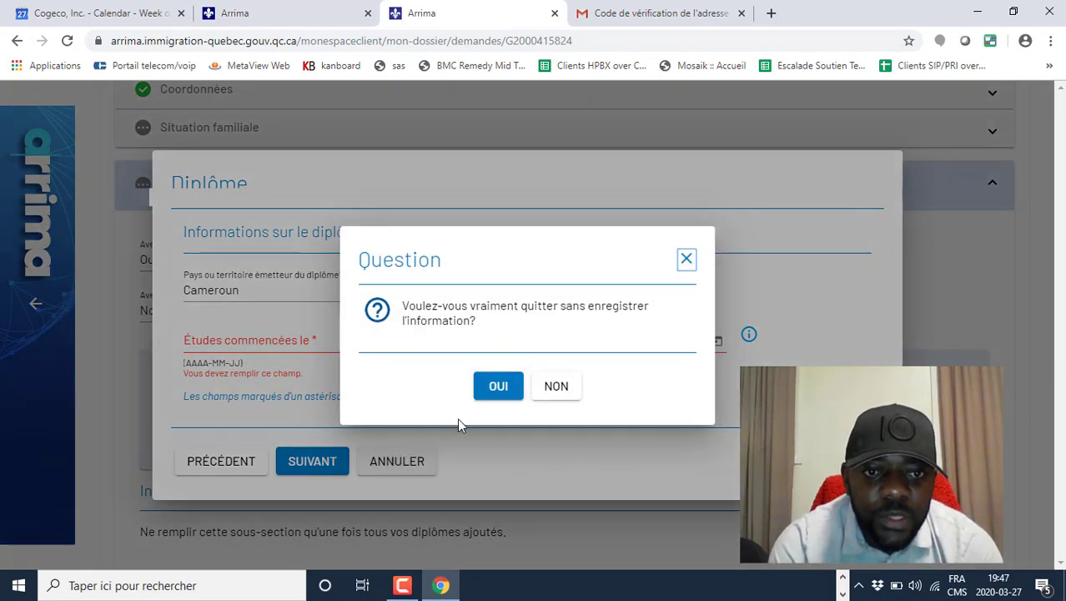
left_click(508, 404)
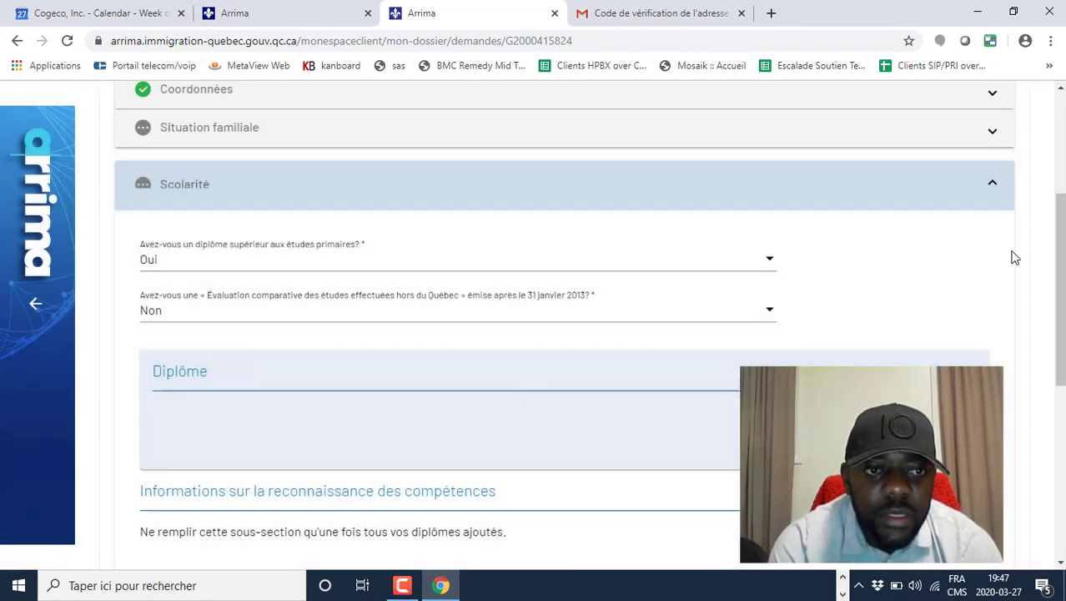
In the Connaissances linguistiques en français section, answer Oui to having a recognized diploma or test result less than 2 years old
left_click_drag(1060, 242, 1055, 412)
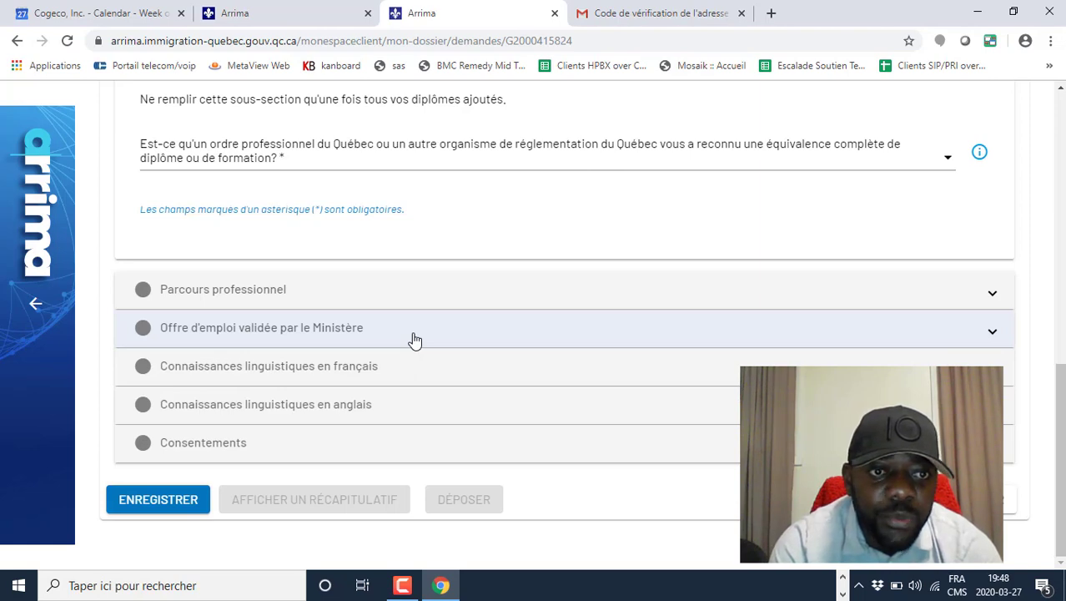
left_click(395, 374)
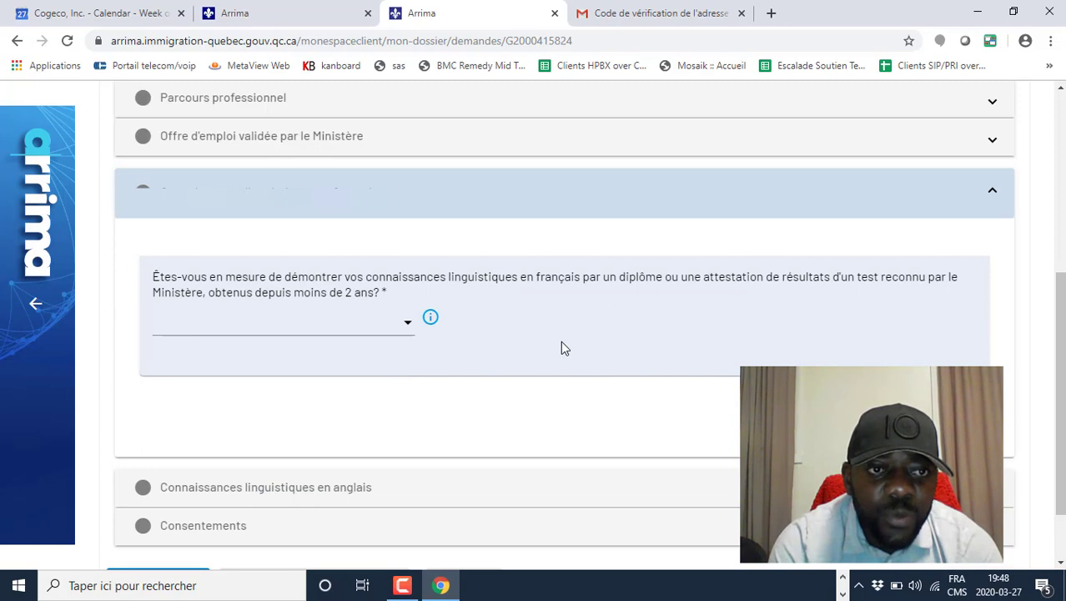
left_click(408, 330)
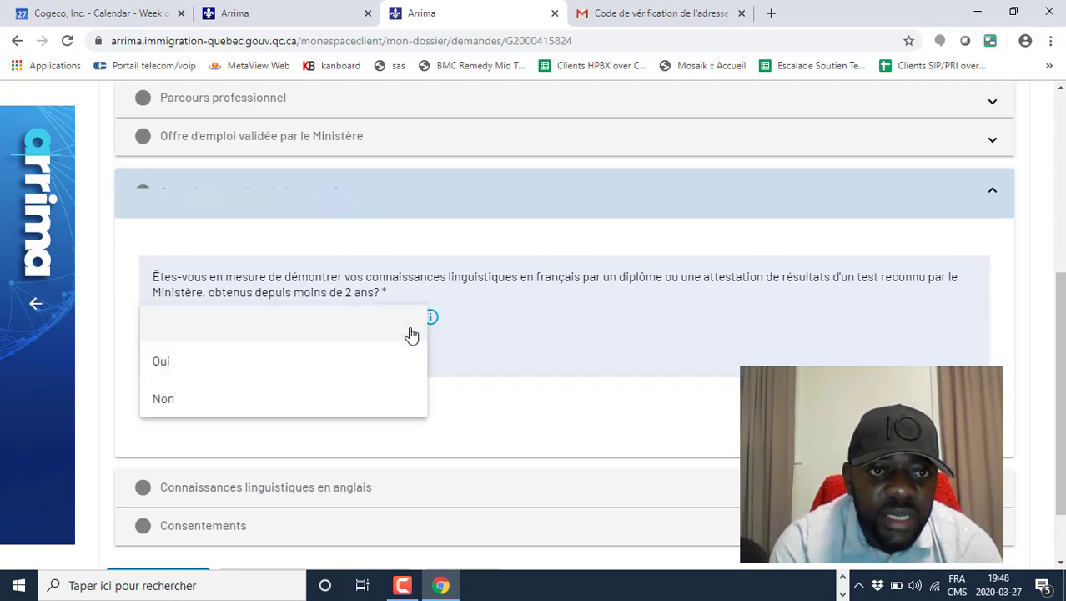
left_click(179, 373)
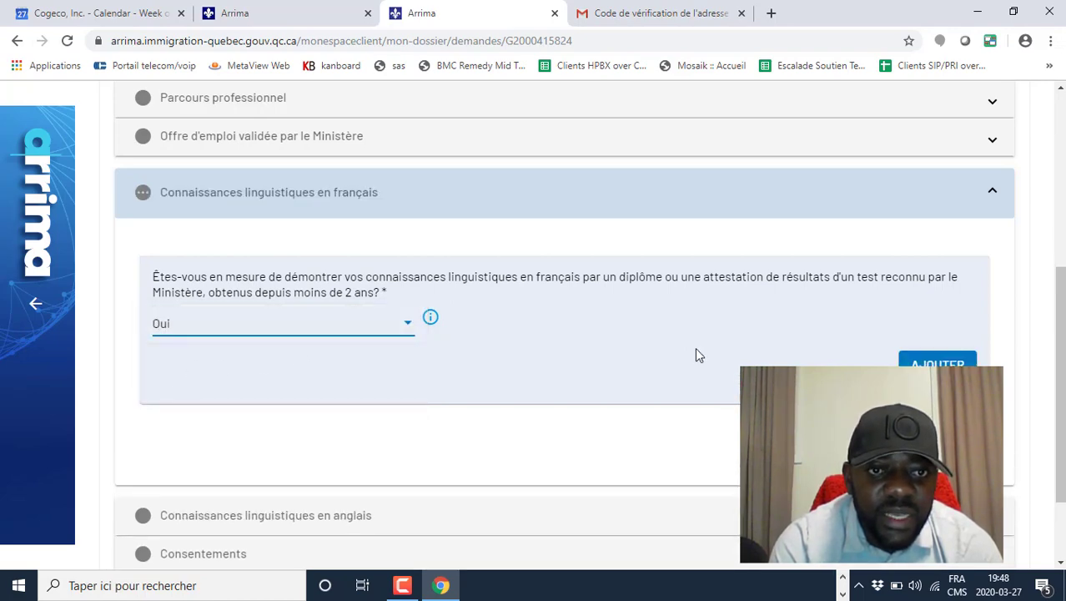
Examine the form for adding French language results and its choices of recognized tests and diplomas, and cancel it without entering anything
left_click(916, 361)
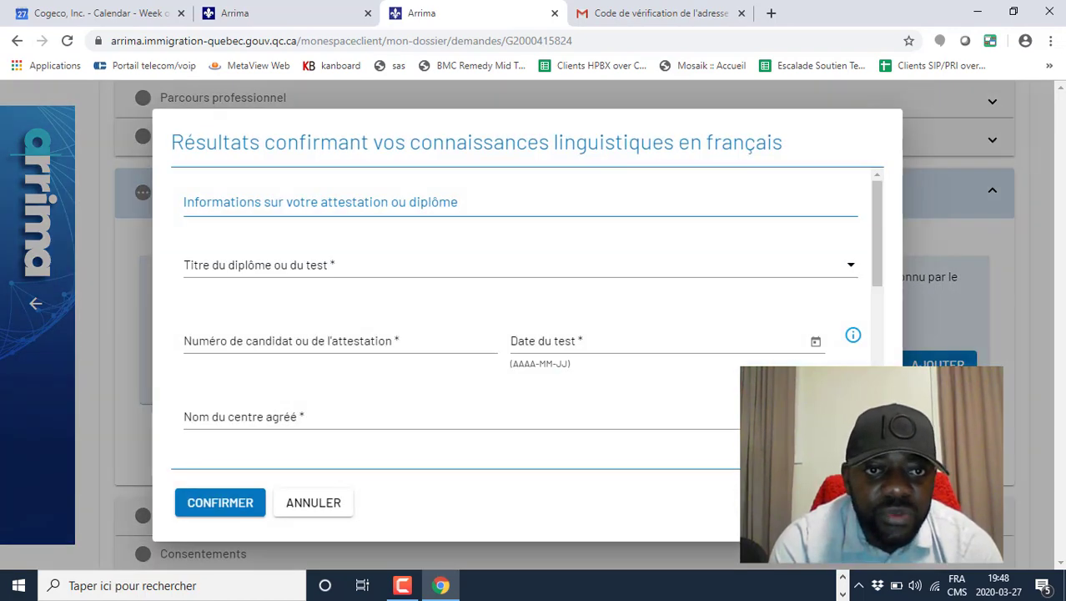
left_click(391, 278)
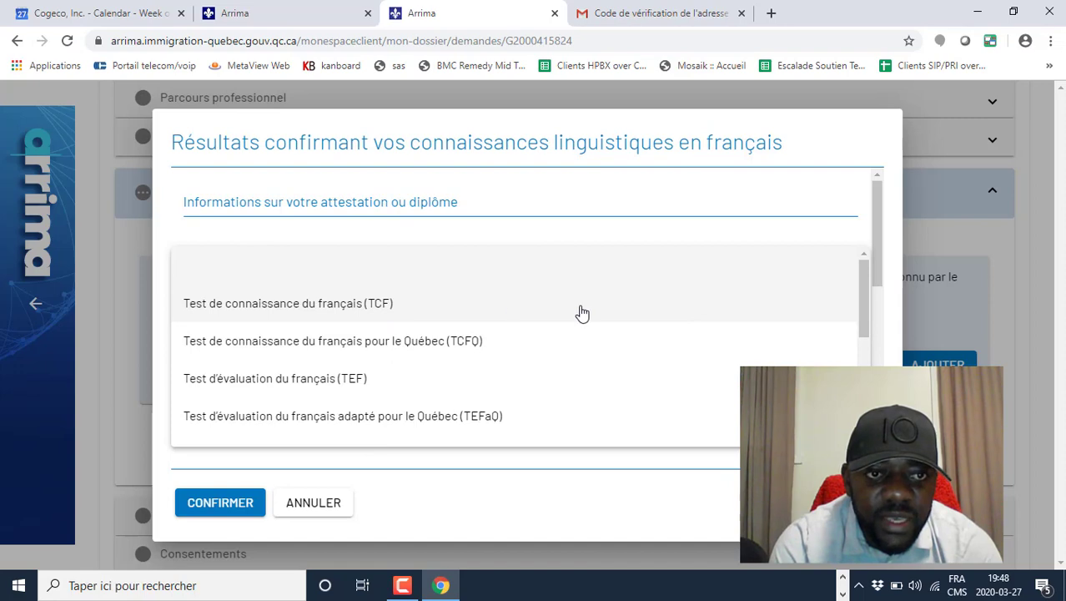
left_click_drag(862, 294, 857, 324)
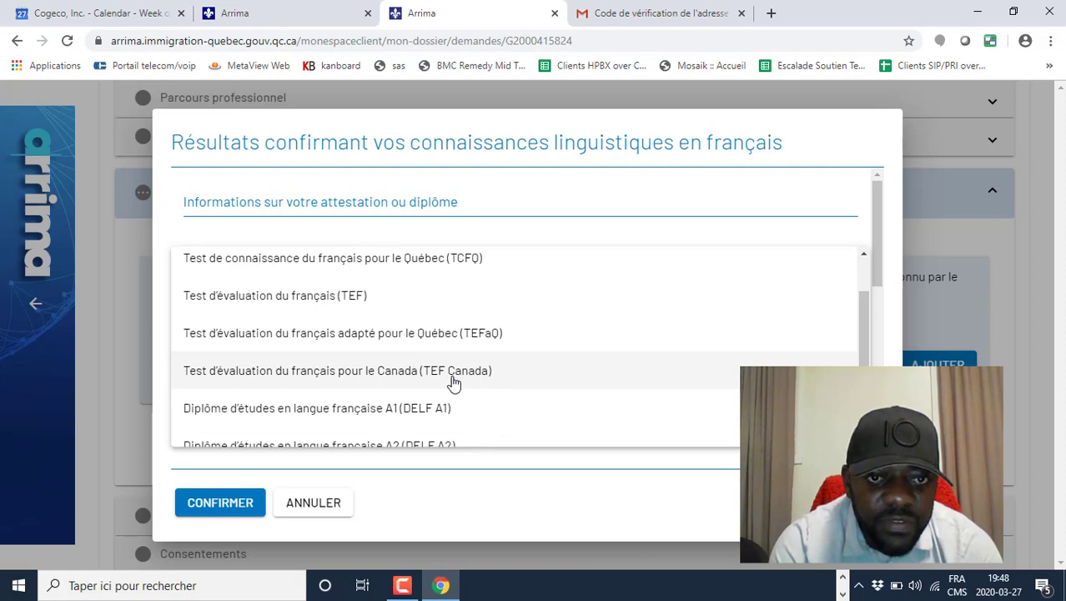
left_click_drag(866, 321, 854, 289)
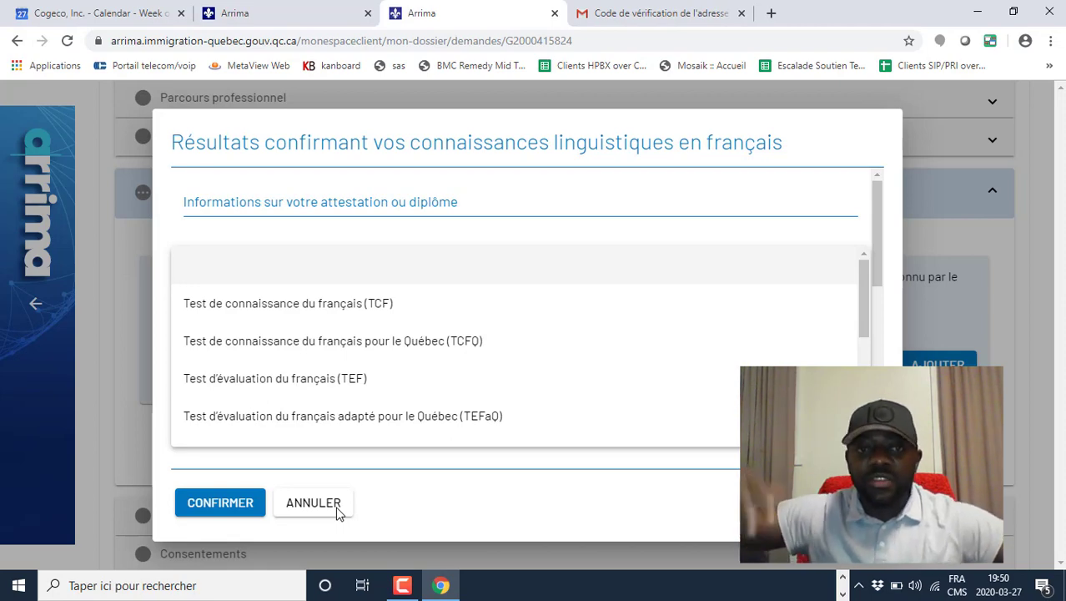
left_click(337, 511)
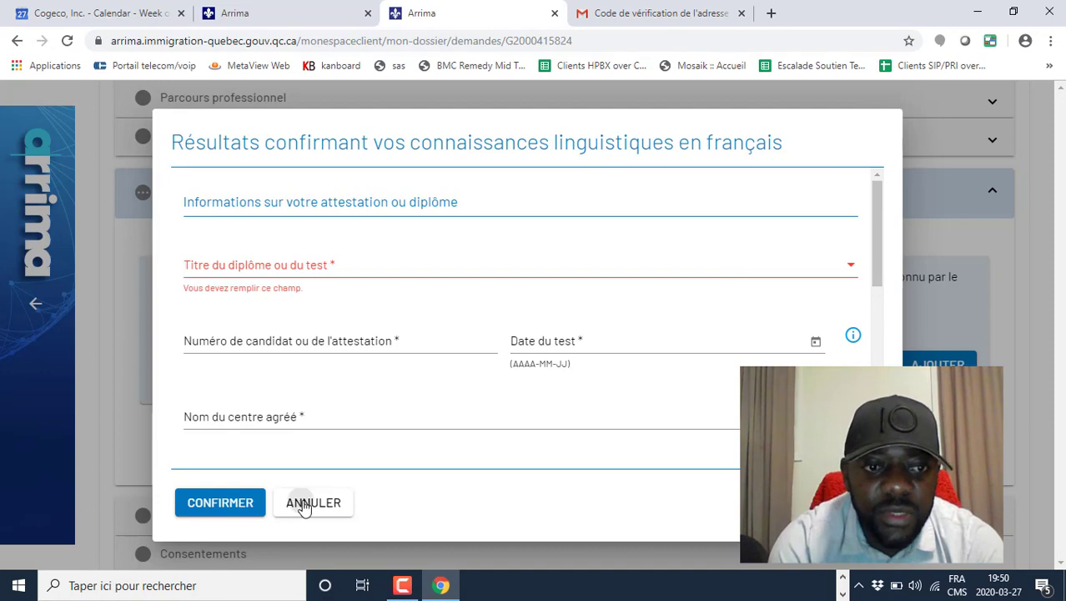
left_click(302, 503)
Close the Déclaration d'intérêt dossier page and leave the site without saving the changes
left_click_drag(1061, 332, 1063, 383)
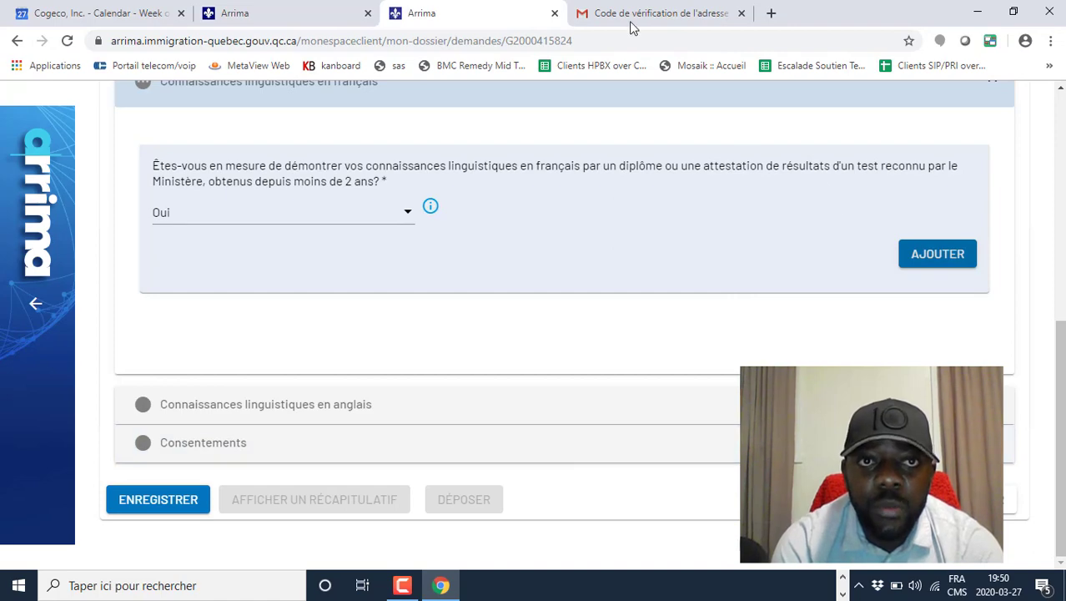
left_click(555, 14)
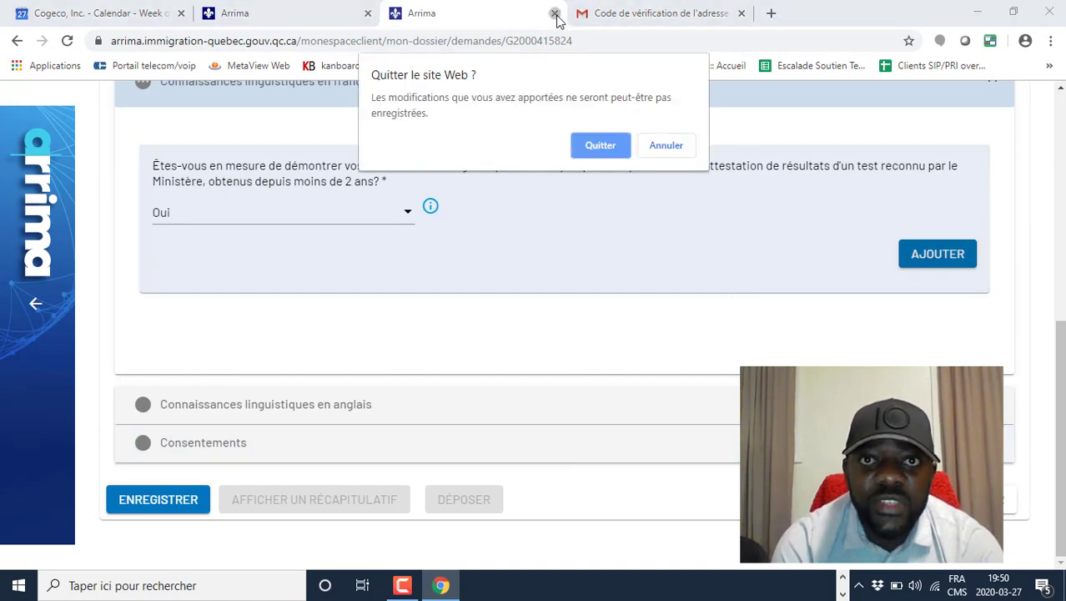
left_click(601, 147)
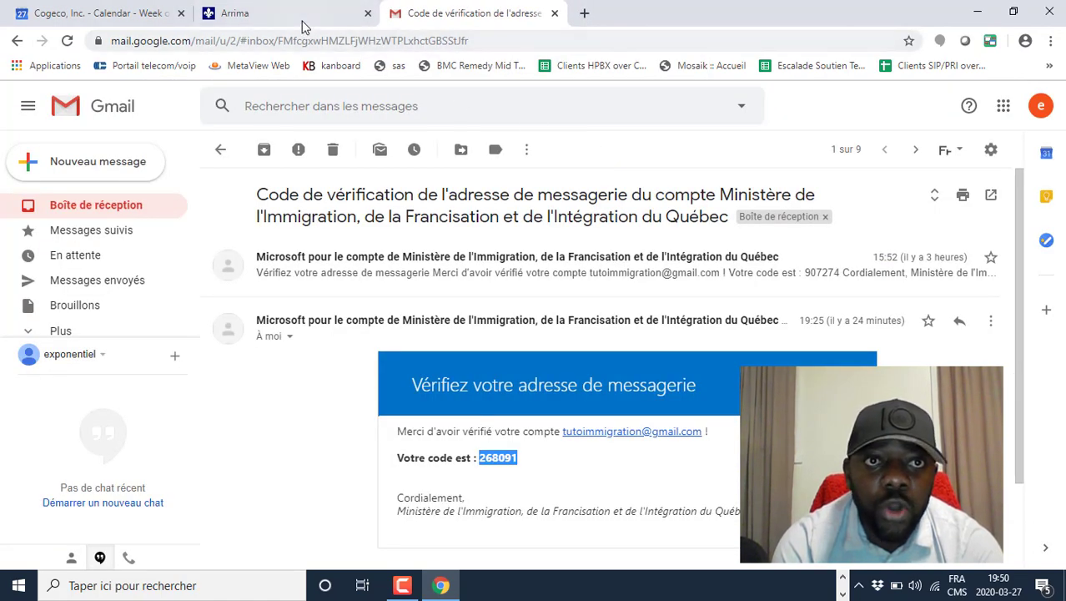
Replace the Arrima profile creation page with Google, search for "immigration quebec" and open the Immigration-Québec home page
left_click(301, 17)
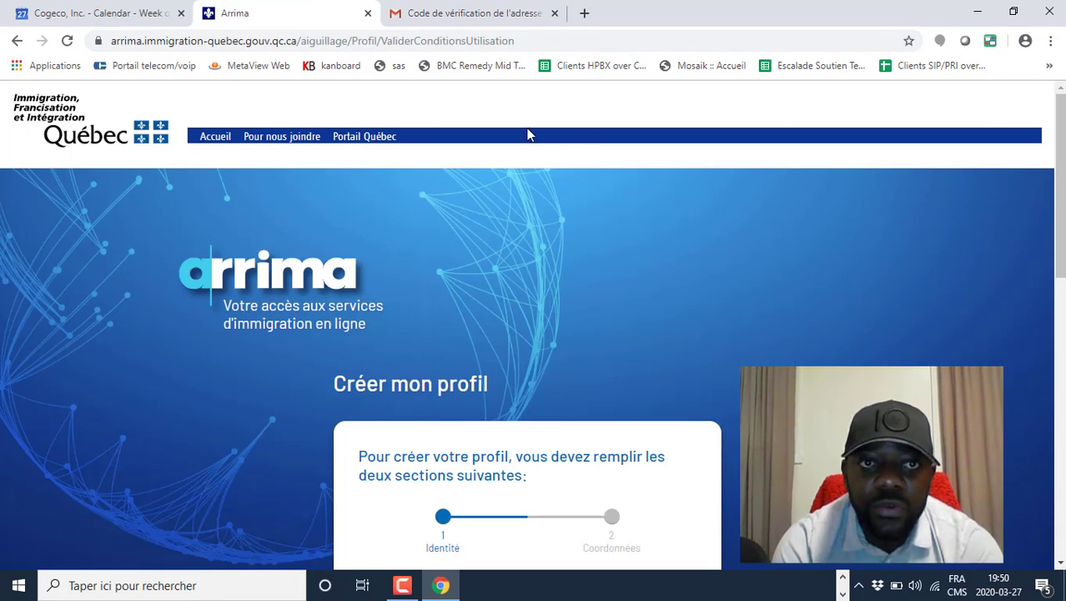
left_click(322, 40)
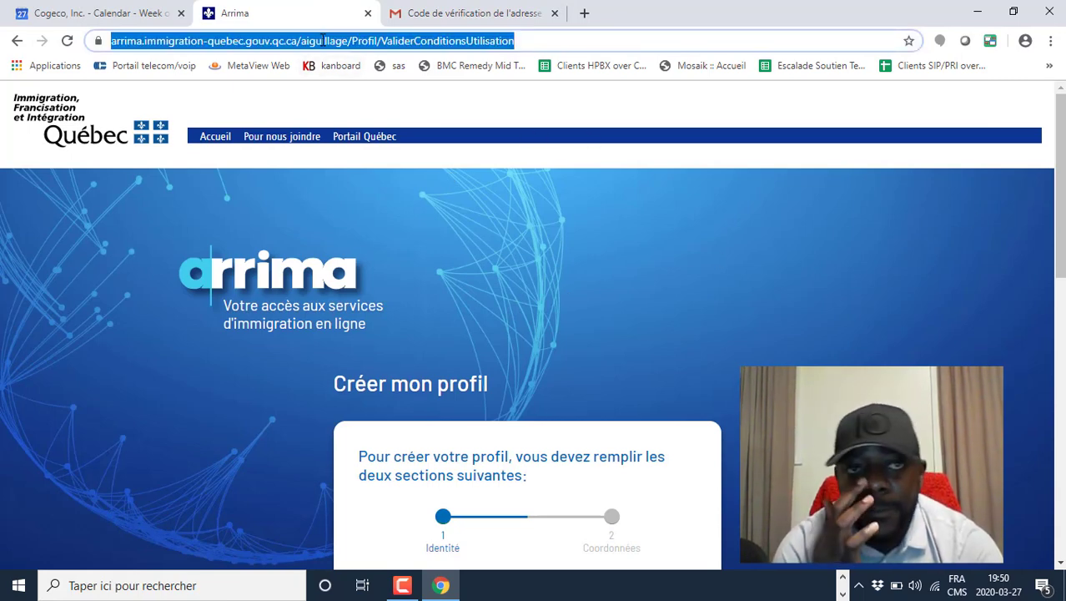
type("goo")
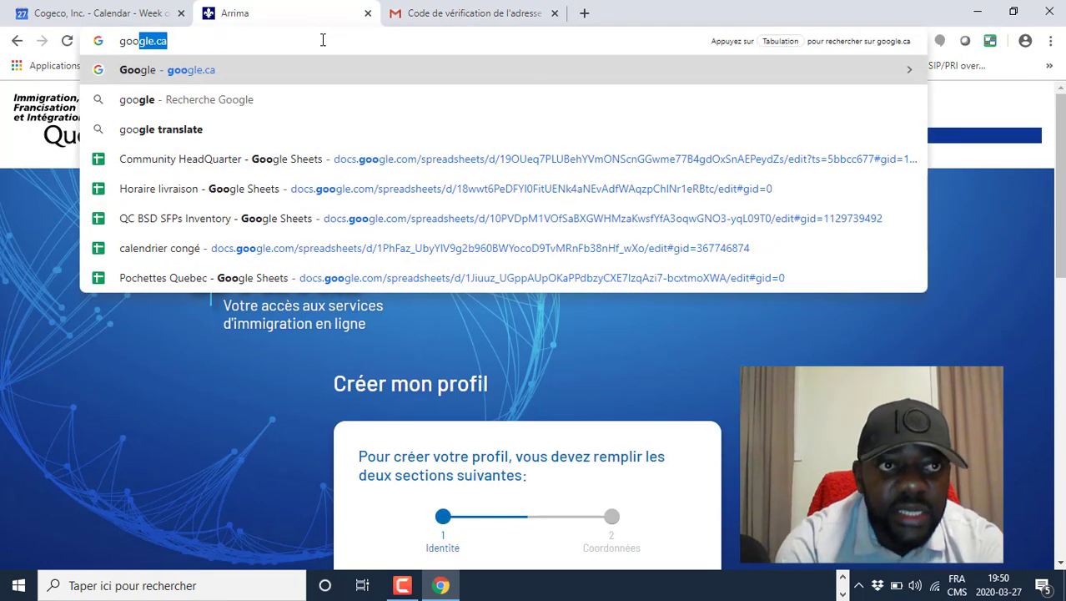
key("Return")
left_click(414, 319)
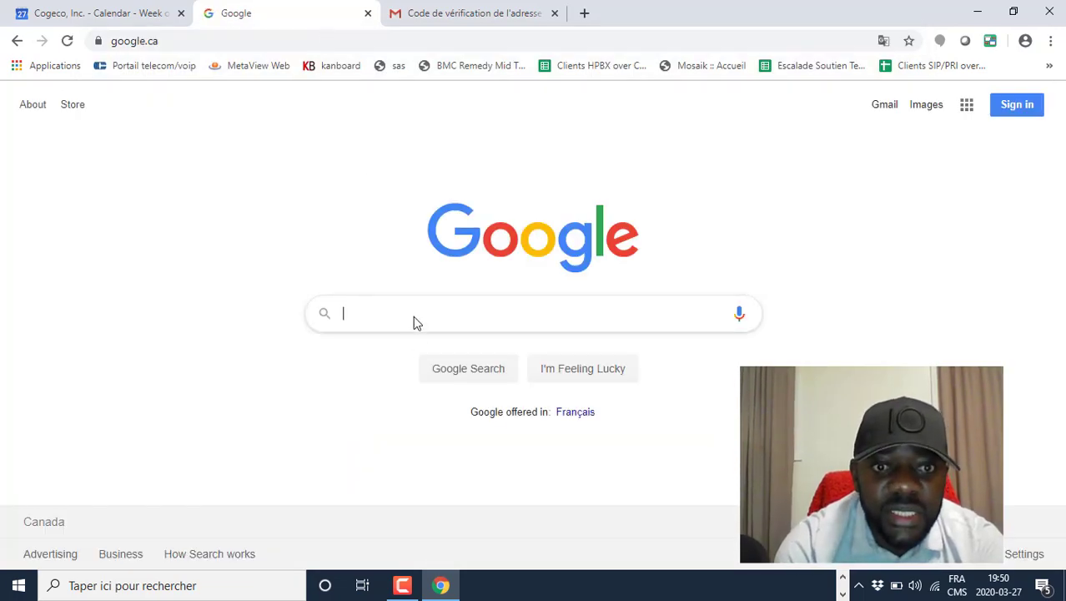
type("immi")
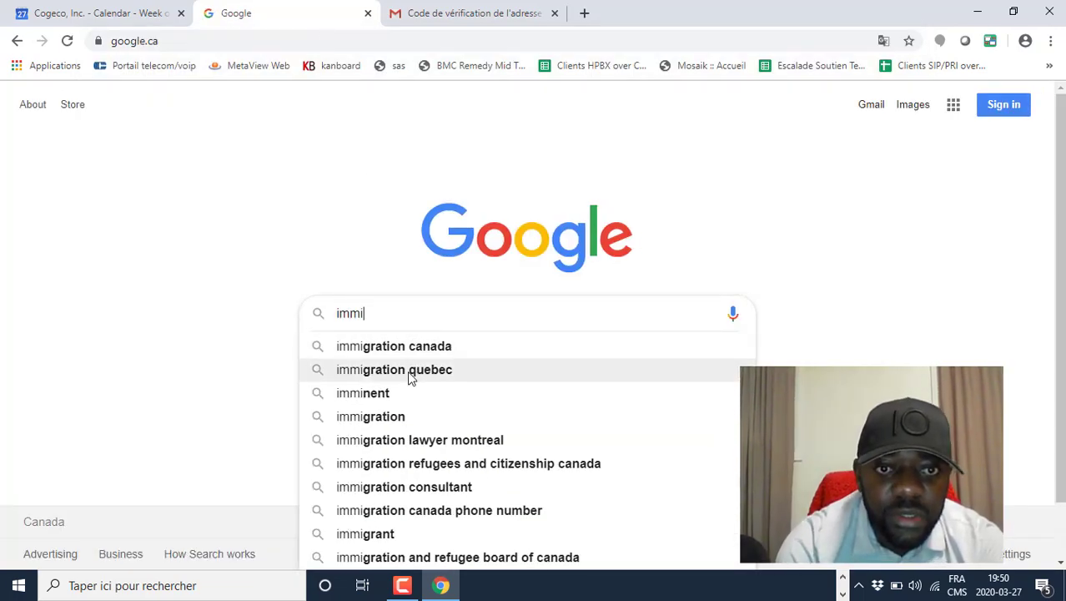
left_click(408, 377)
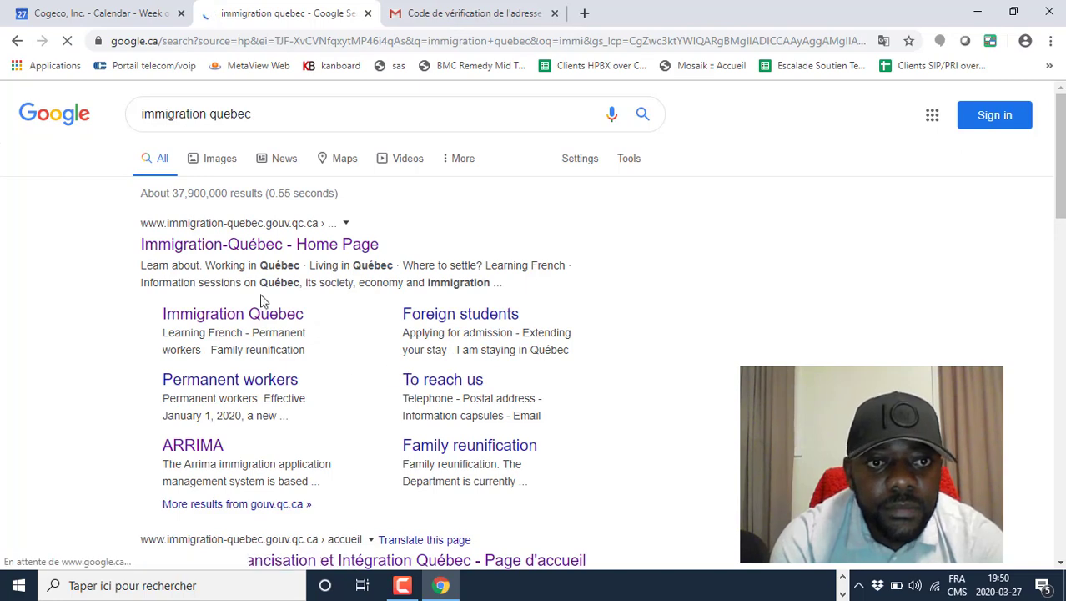
left_click(210, 245)
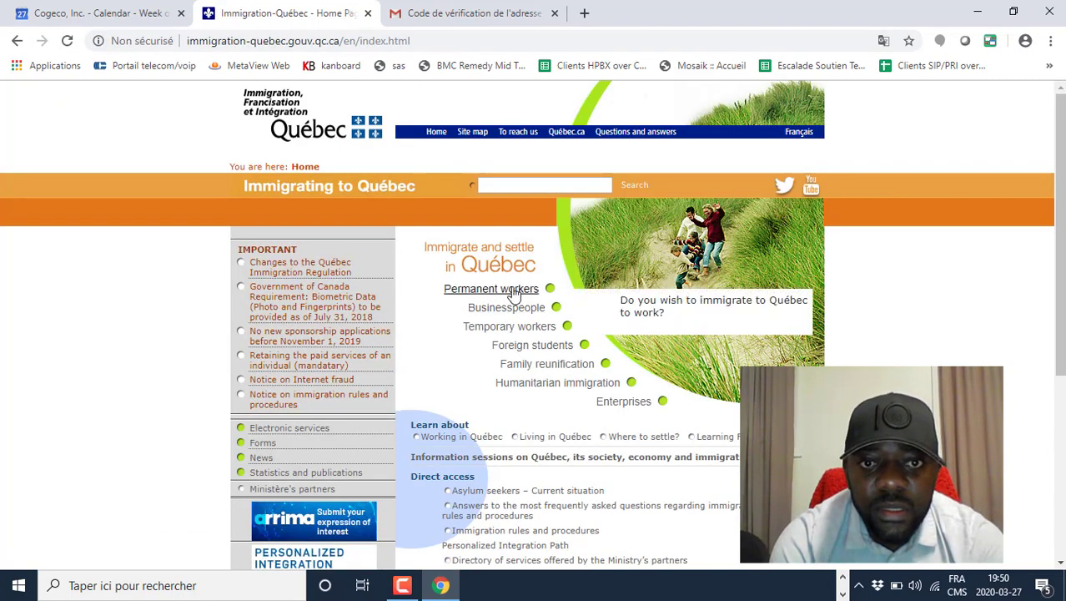
Open the Permanent workers page and follow it to the Arrima portal information page
left_click(511, 290)
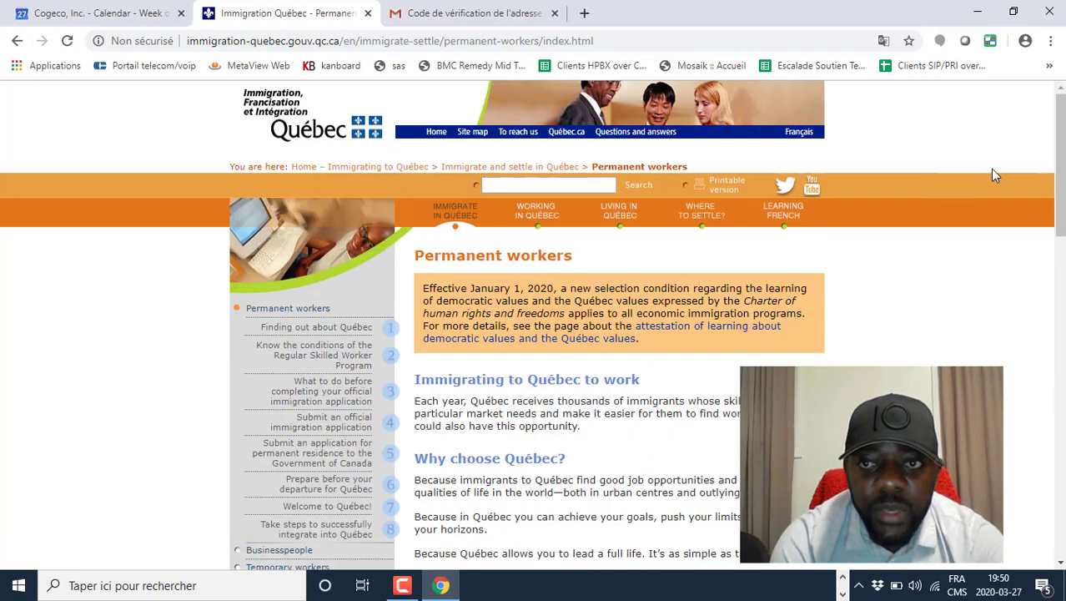
left_click_drag(1062, 175, 1058, 293)
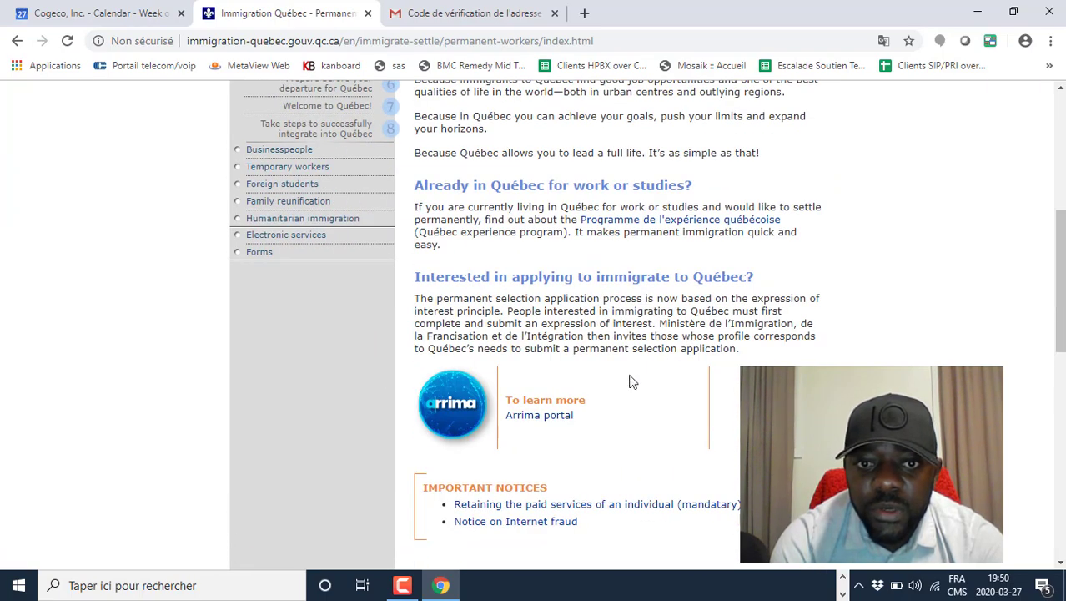
left_click(544, 425)
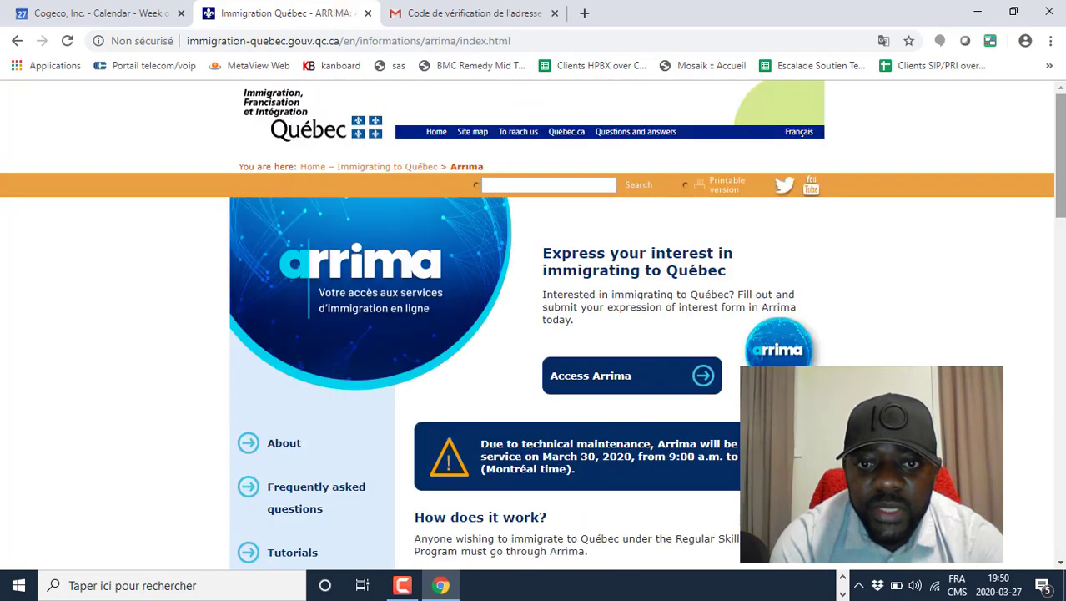
Open the tutorials for using Arrima, switch the page to French and show the list of Capsules
left_click_drag(1063, 172, 1014, 486)
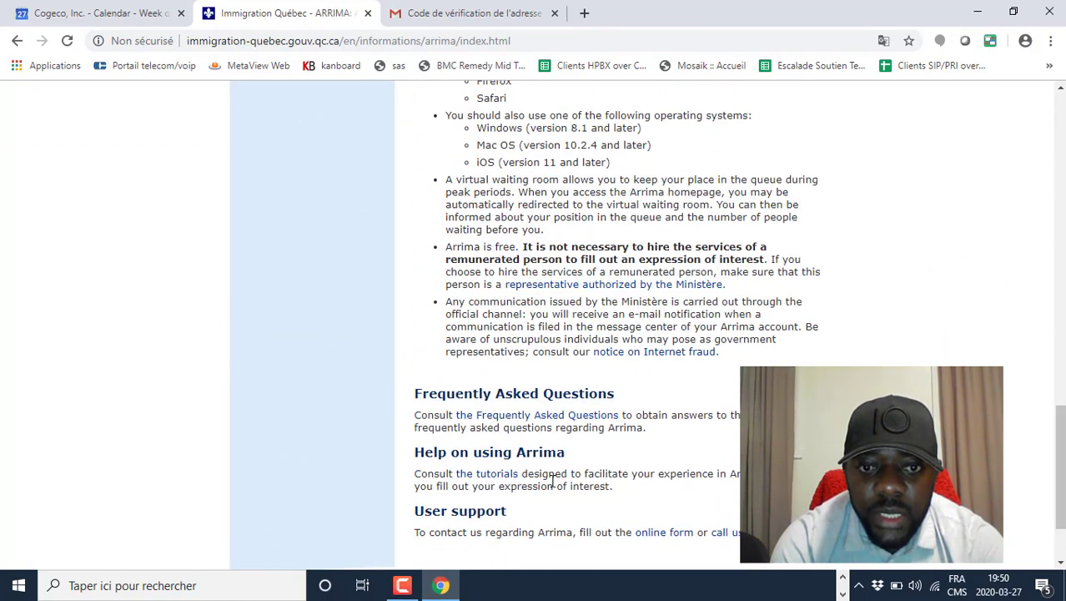
left_click(492, 473)
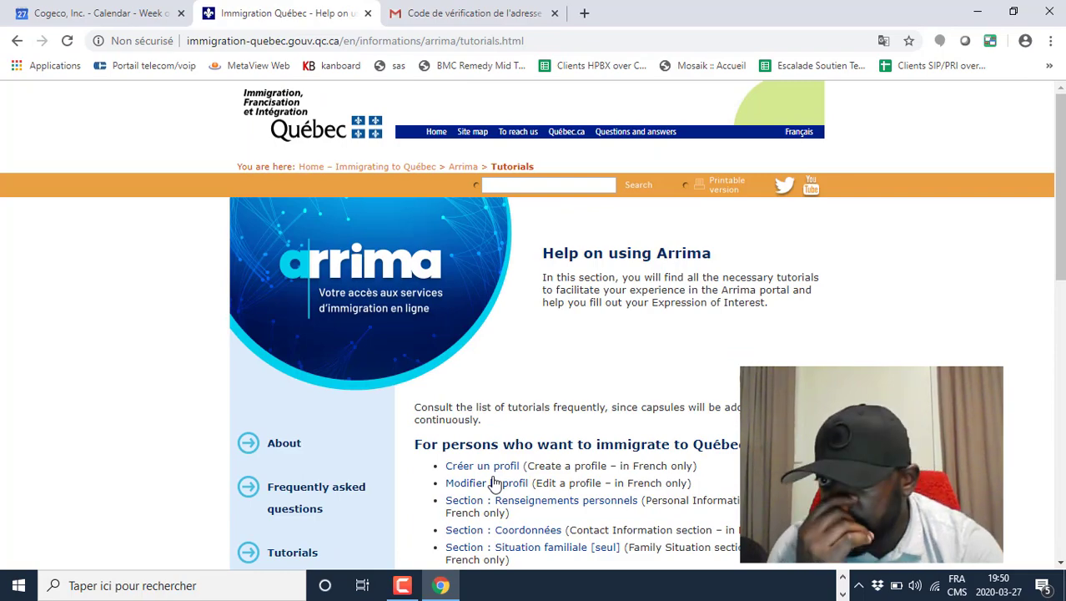
left_click(801, 133)
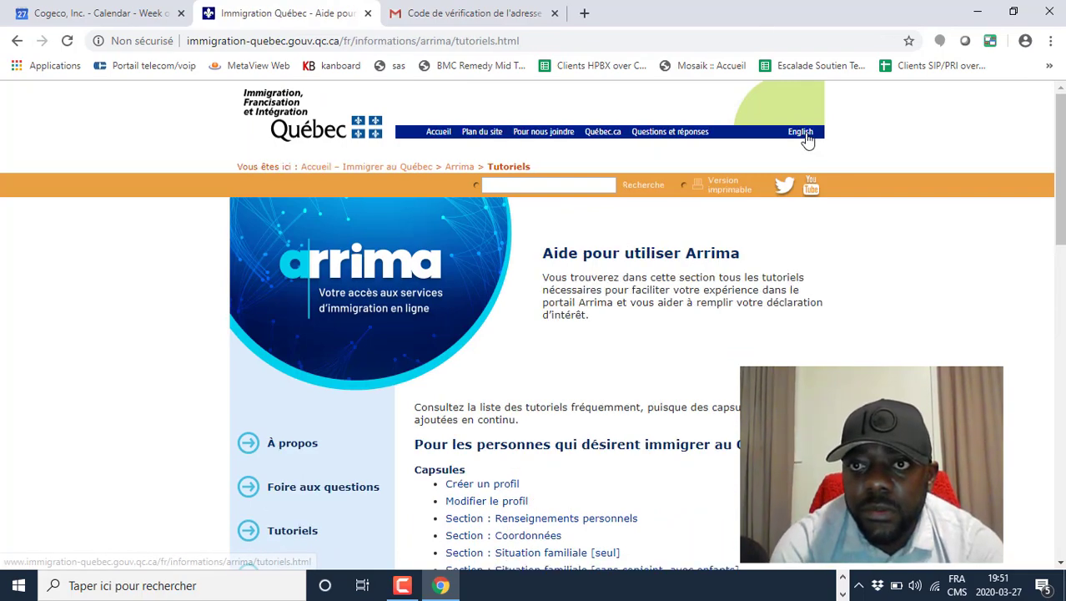
left_click_drag(1060, 169, 1056, 280)
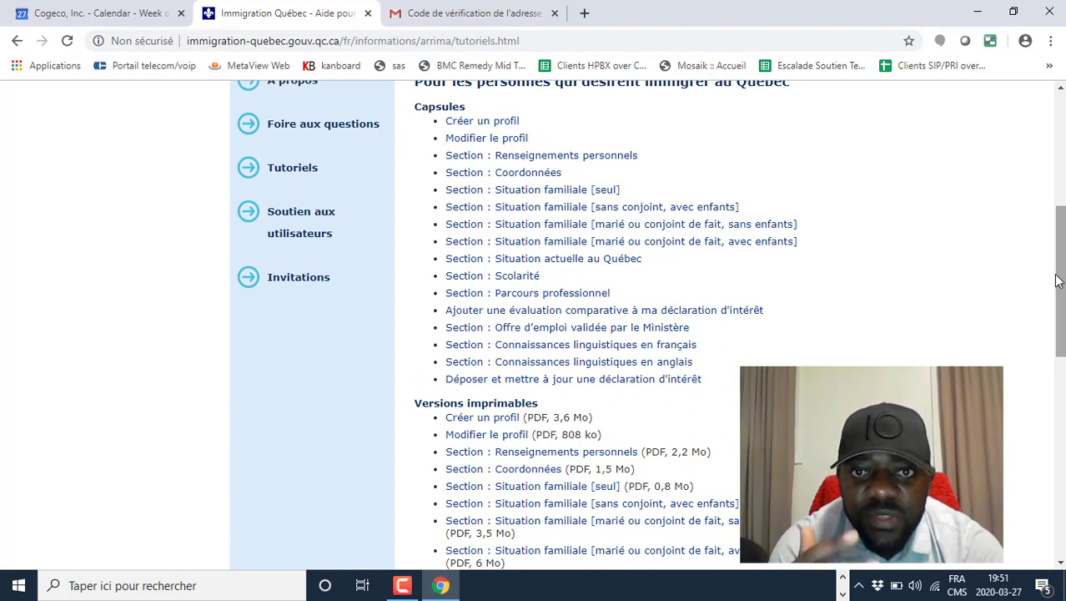